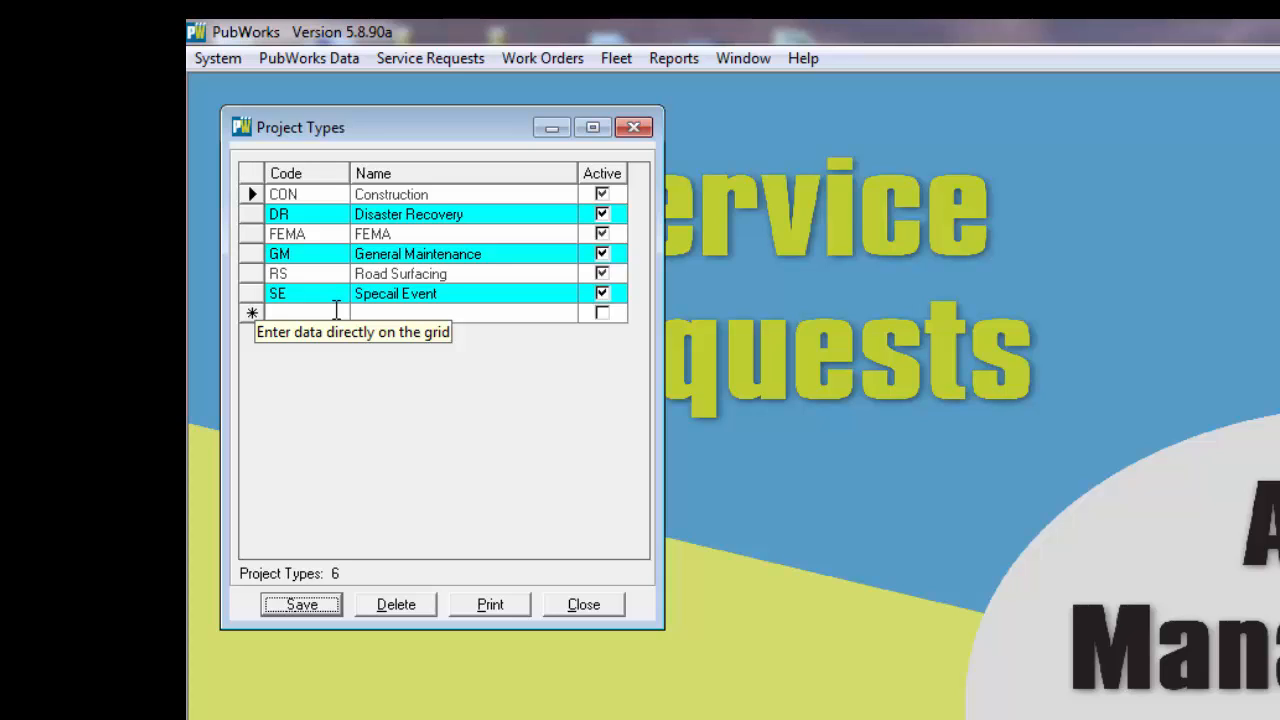
Step: Add an active project type with code Fld and name Flooding, save it, and close the project types
click(337, 311)
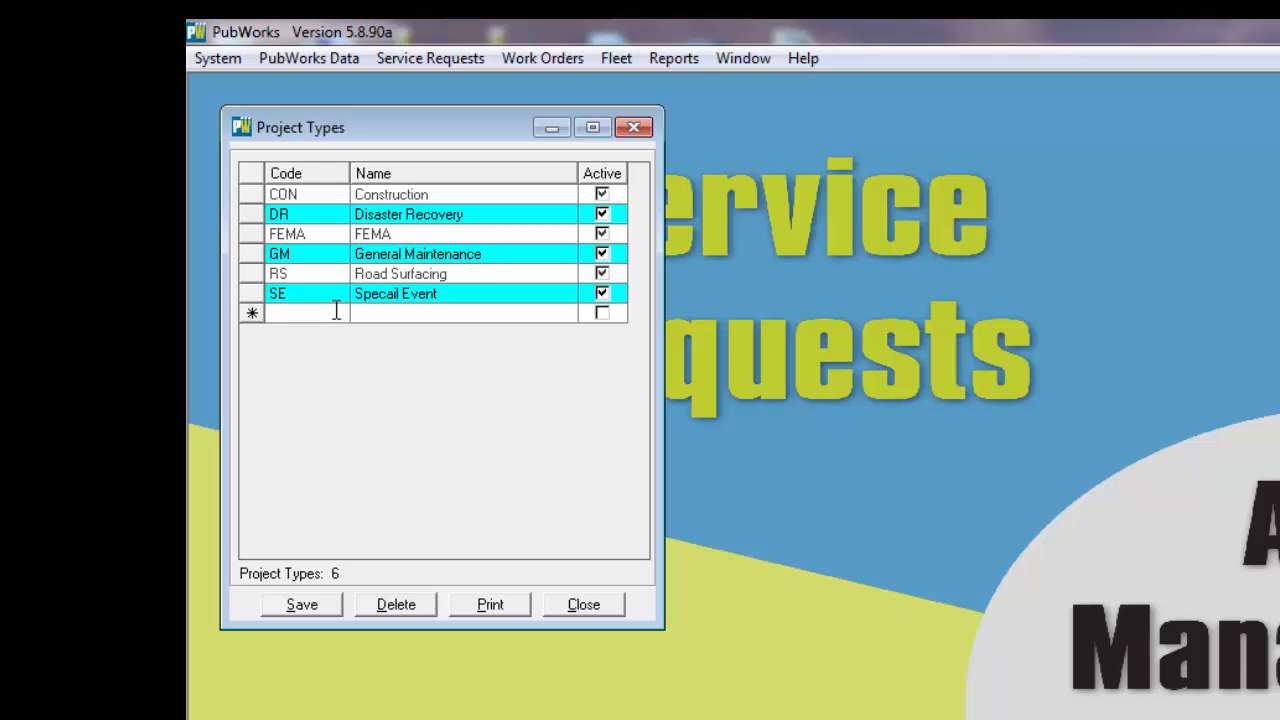
text(Fl)
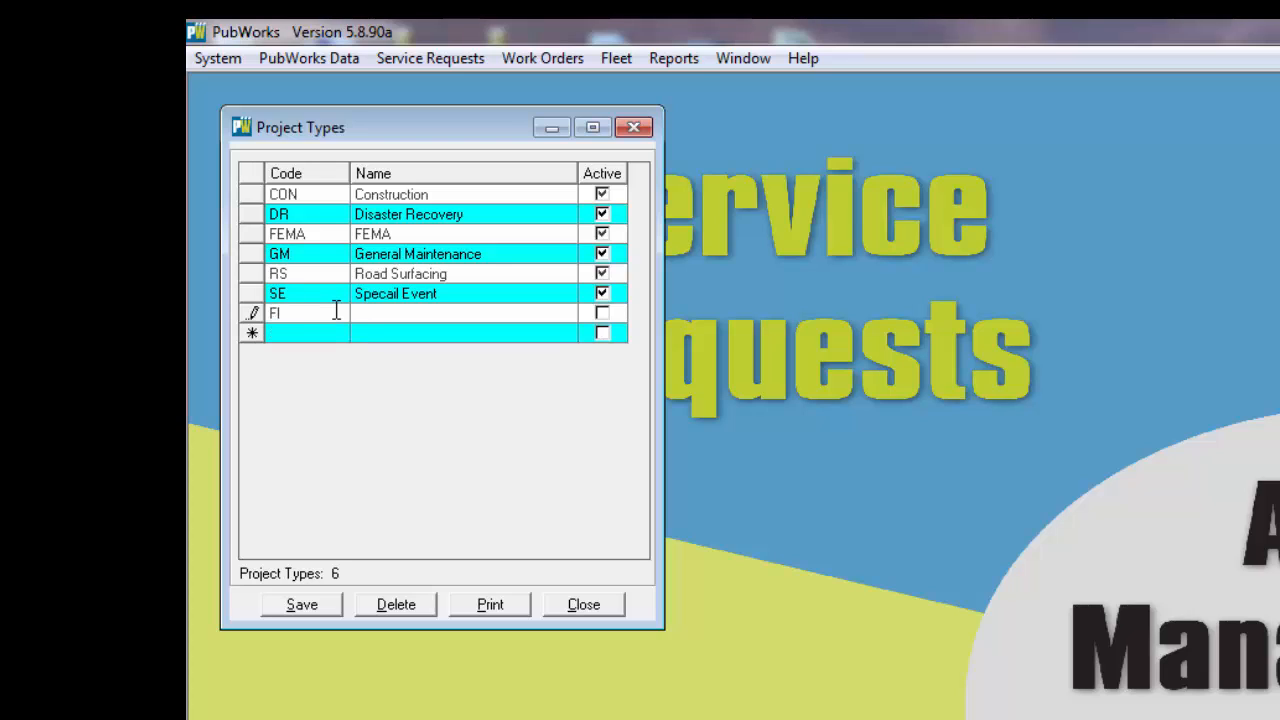
text(d)
key(Tab)
text(Flooding)
key(Tab)
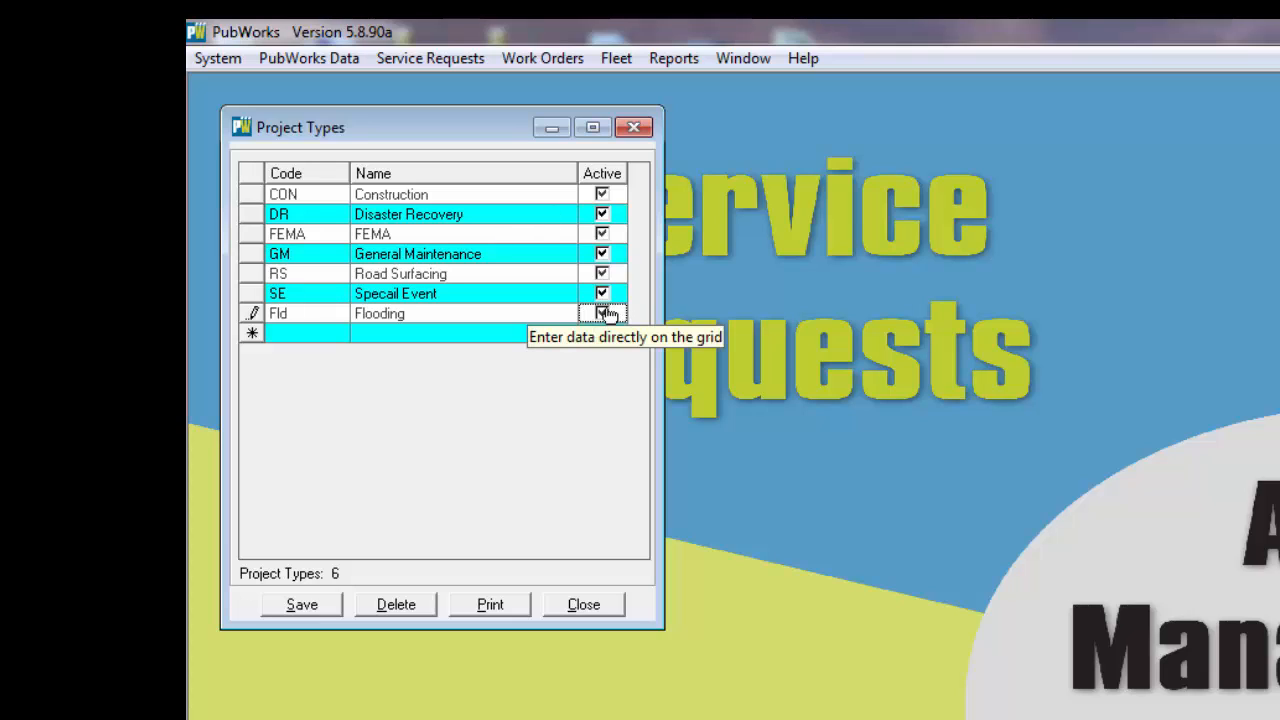
click(303, 606)
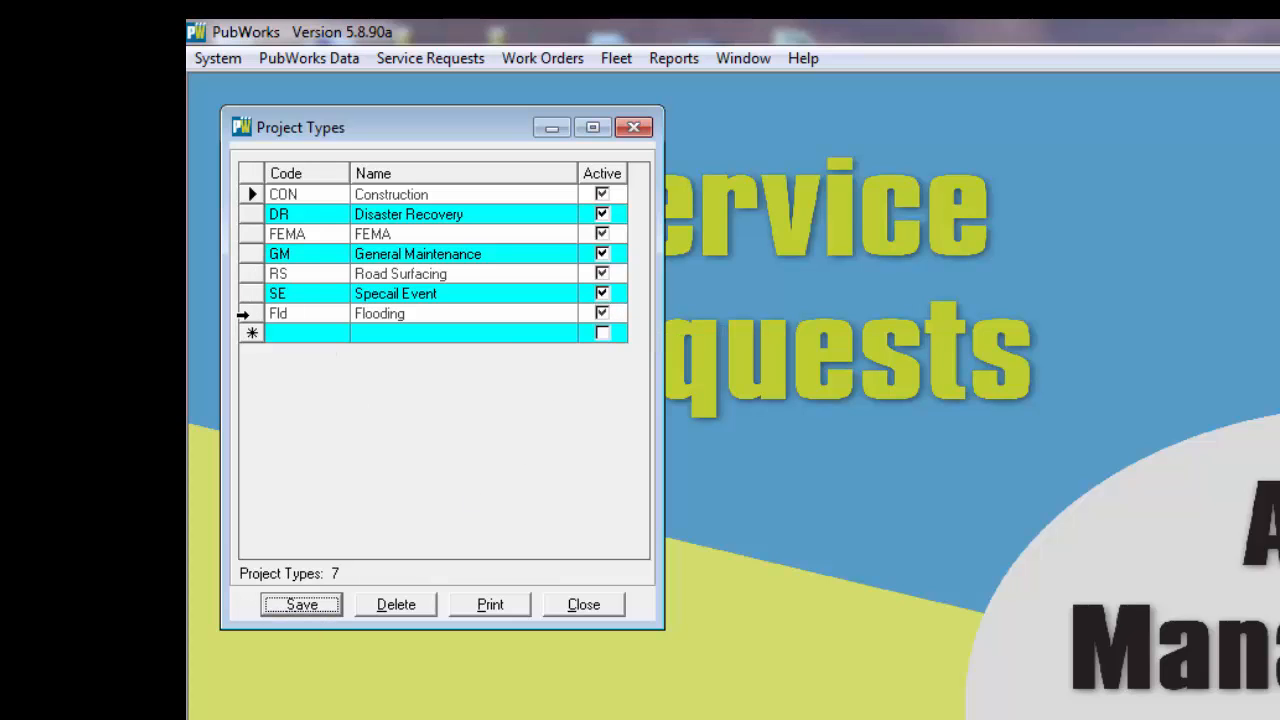
click(244, 314)
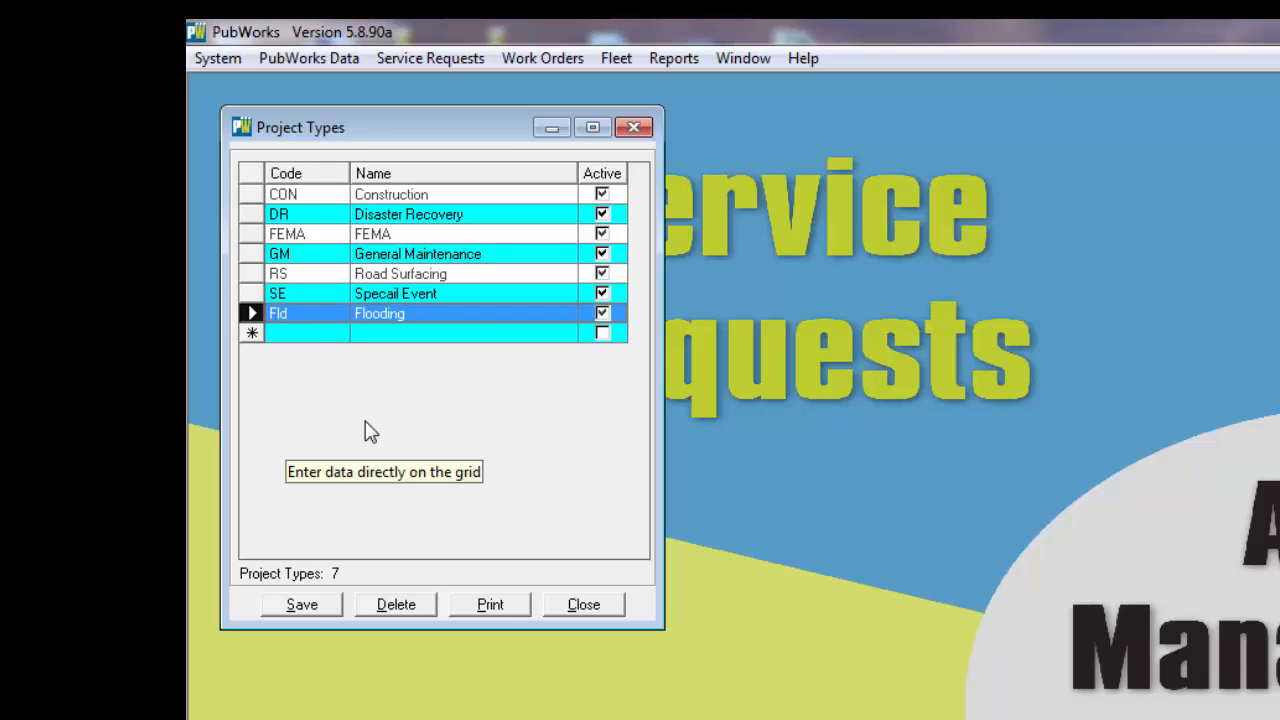
click(633, 127)
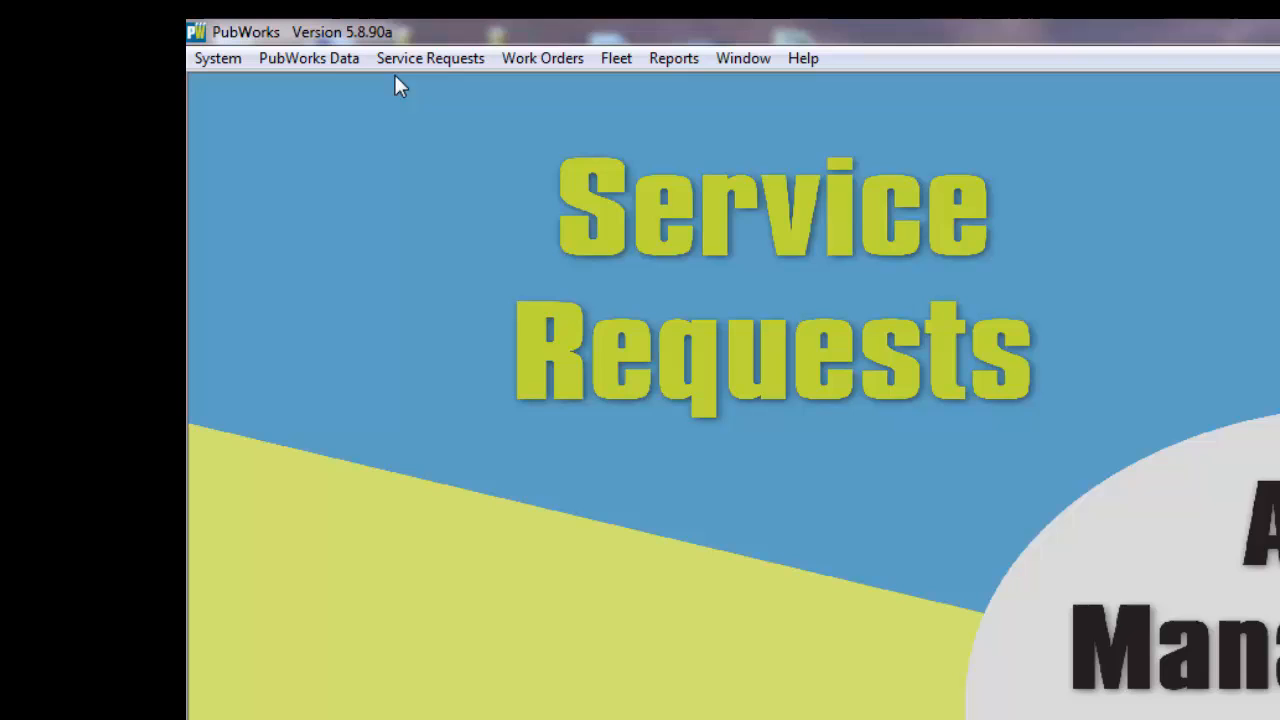
Step: Open the Projects records and move their window slightly up and to the left
click(319, 61)
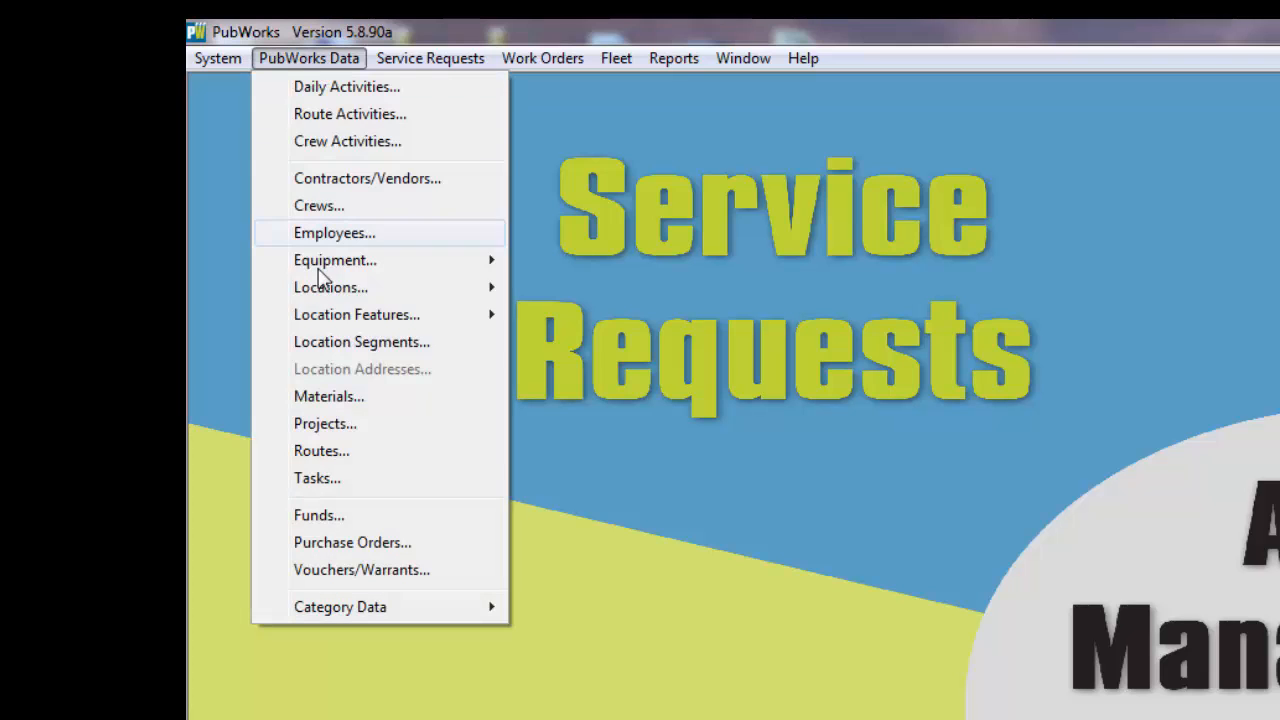
click(325, 424)
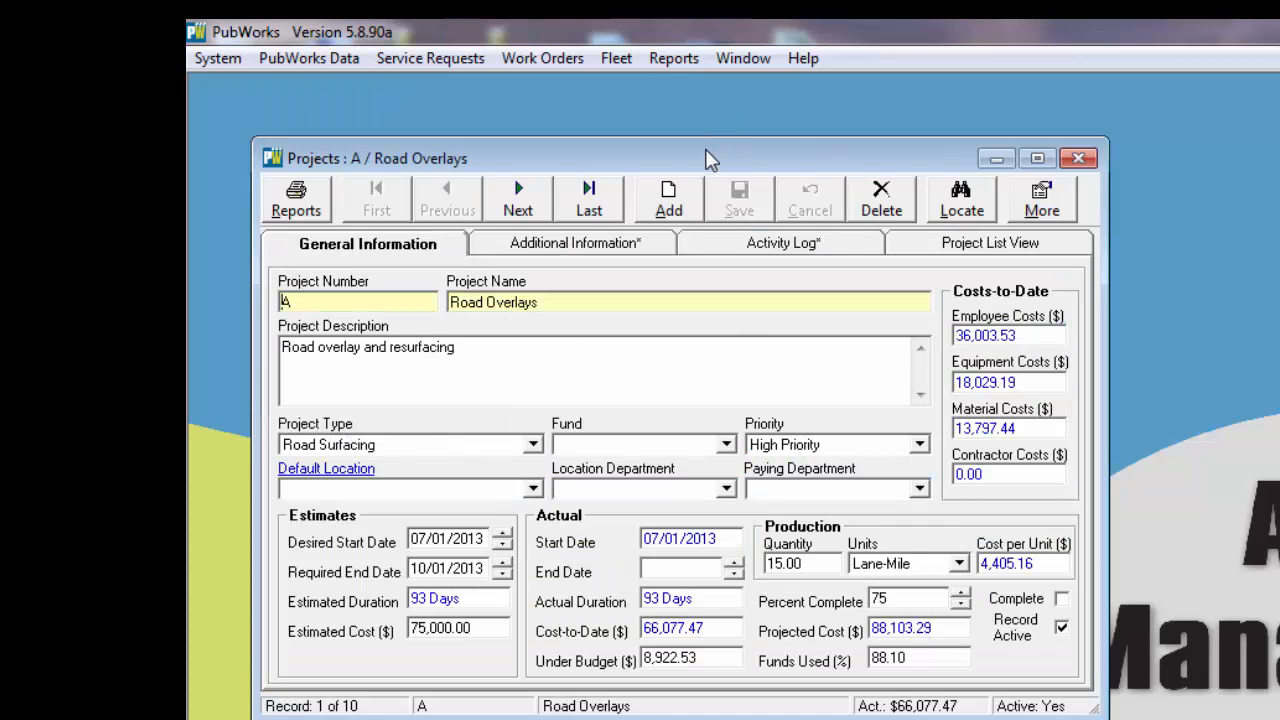
drag(707, 160, 688, 123)
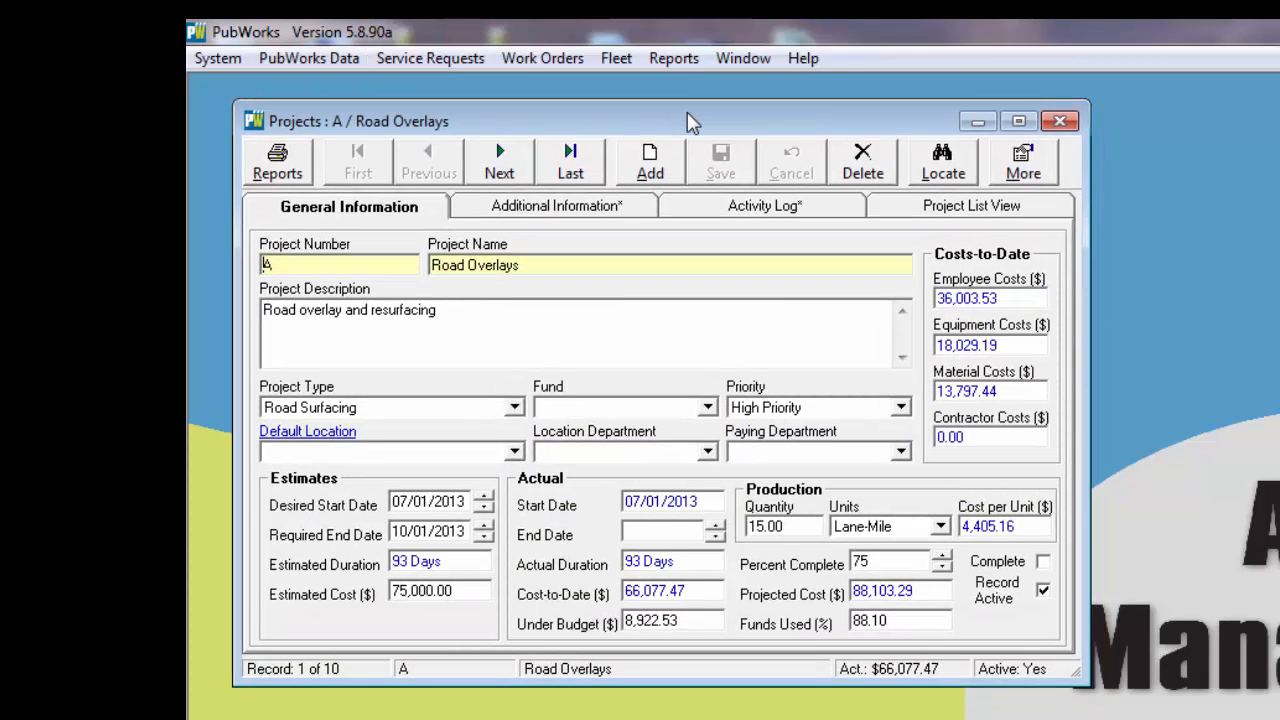
Step: Look through the list of existing projects, highlighting FEMA2013 Disaster Recovery, and return to the general information
click(947, 206)
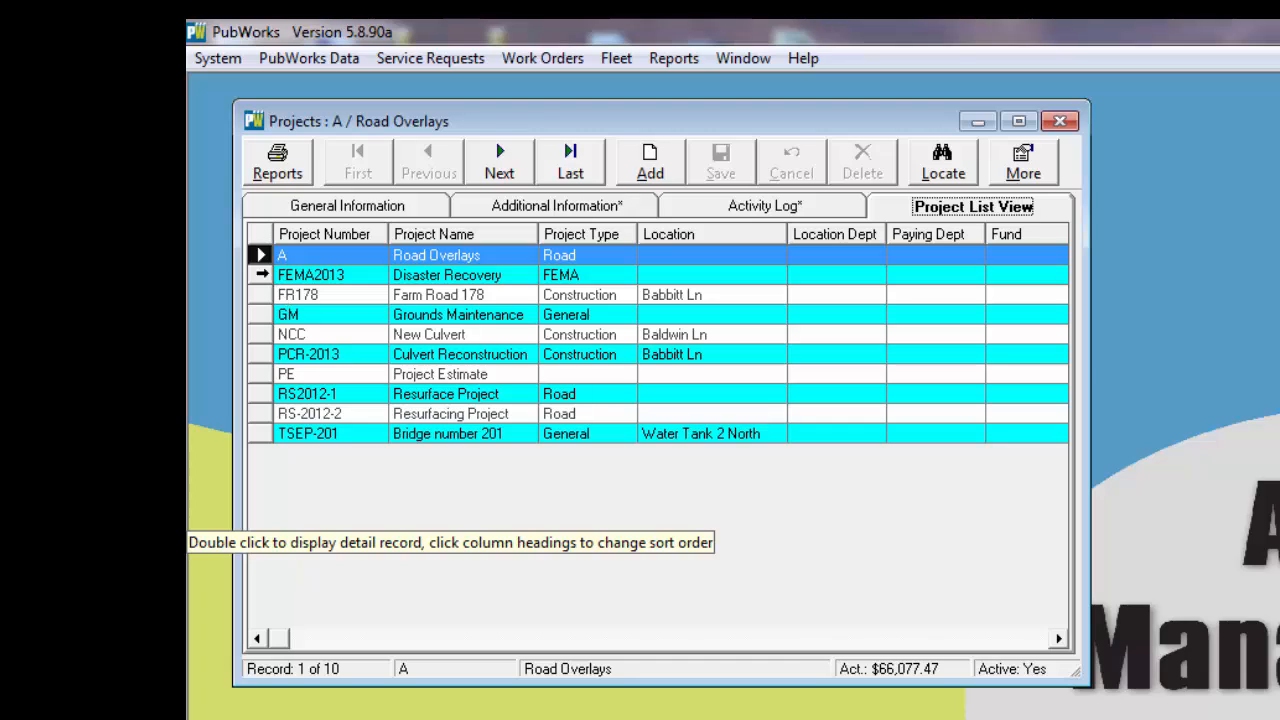
click(262, 277)
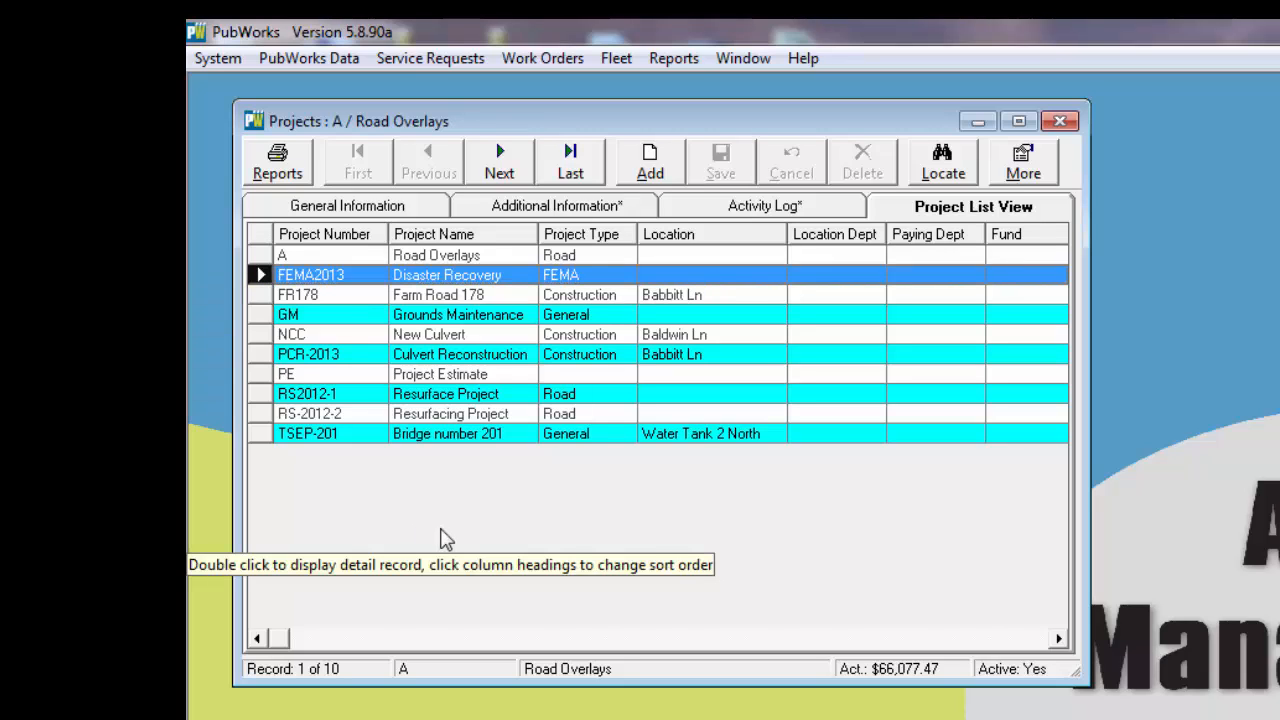
click(368, 210)
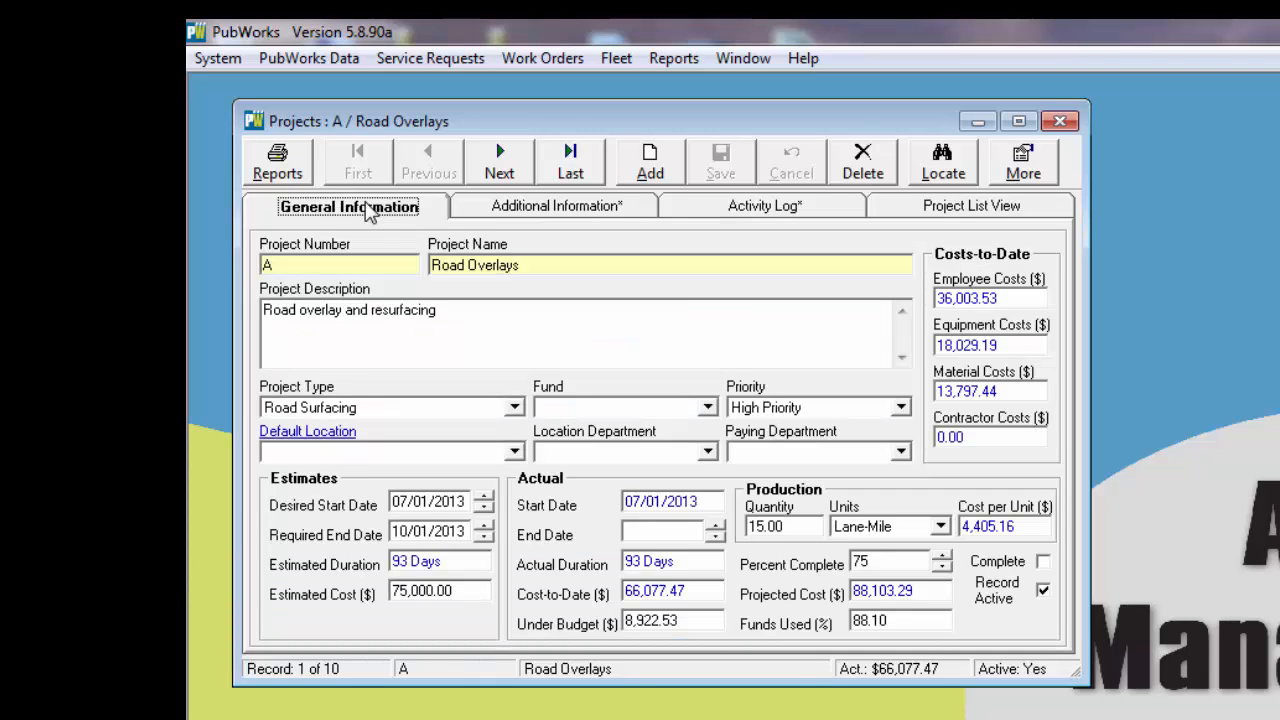
Step: Create a new project record with project number Fld2014 and project name "Flood 2014 Activitiies"
click(652, 162)
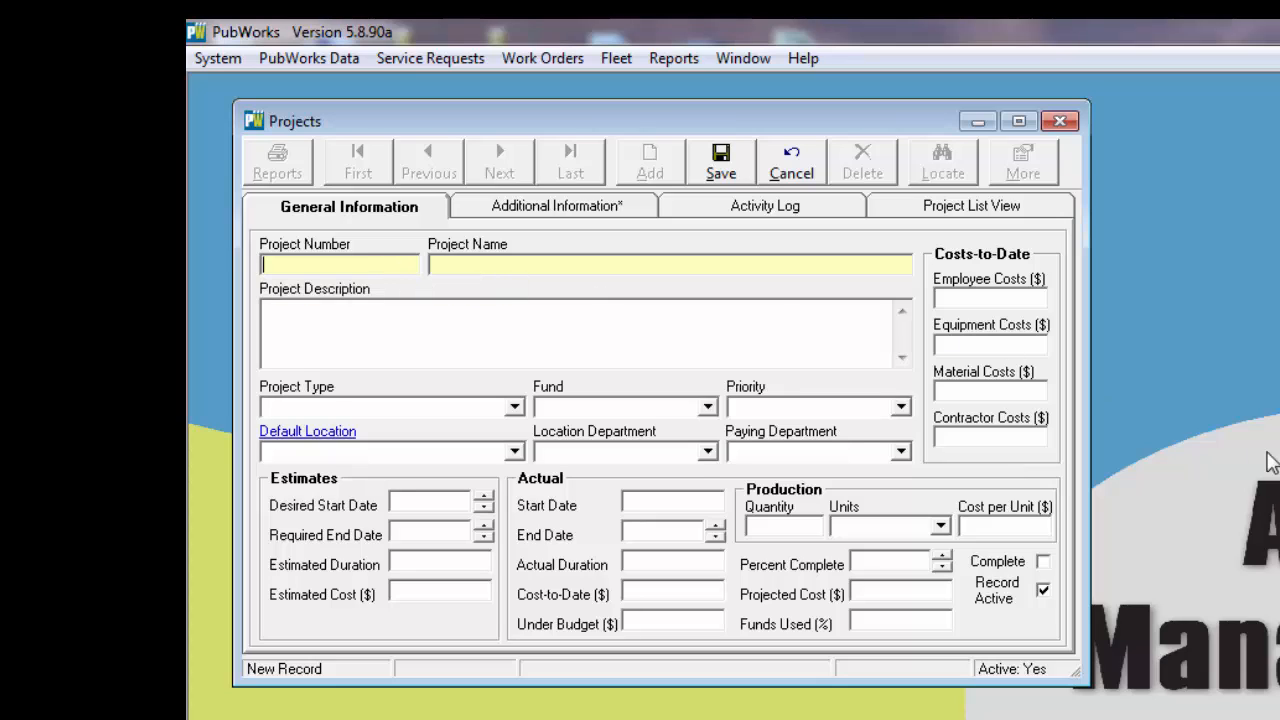
text(Fld)
text(2014)
text(Flood)
text( 2014)
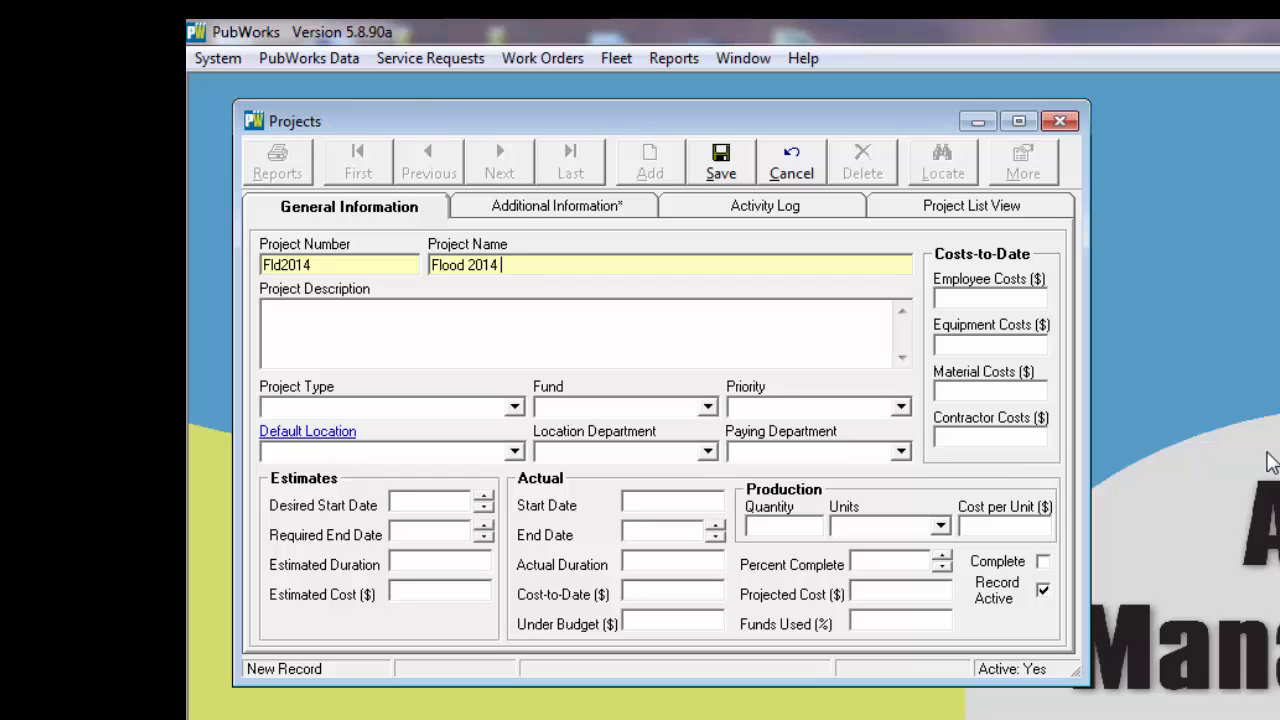
text( activitiies)
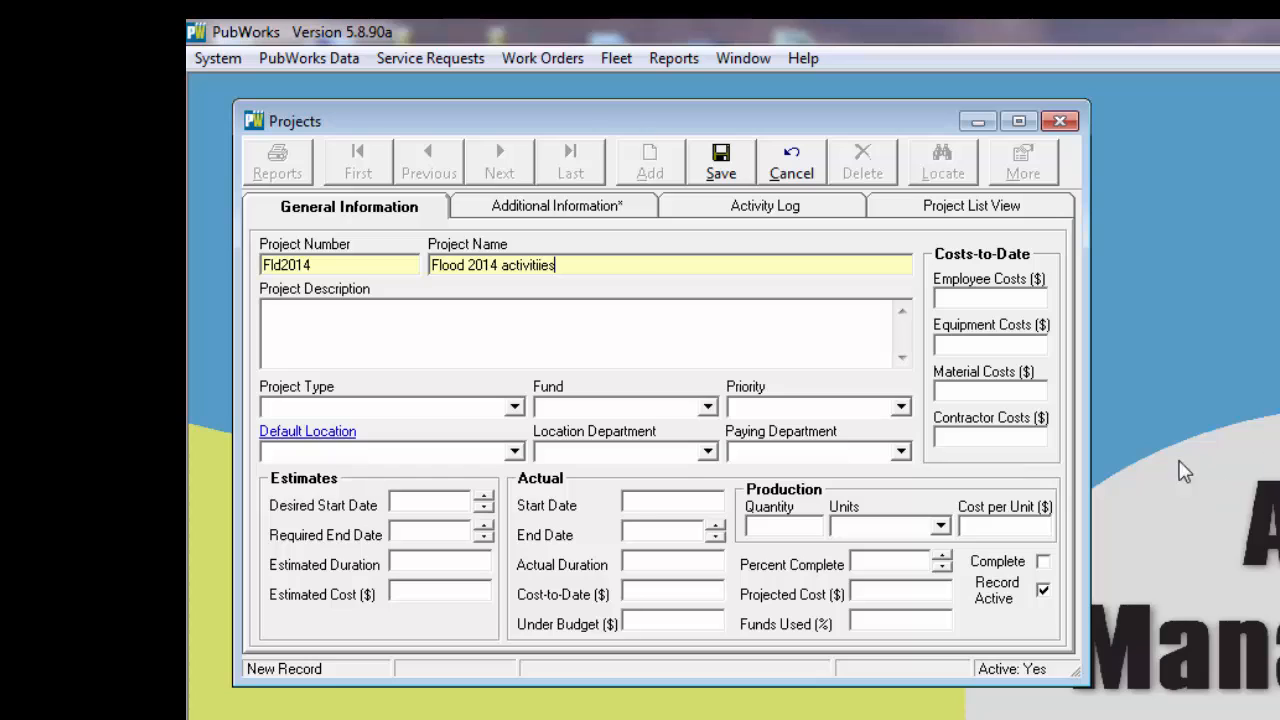
click(505, 268)
key(BackSpace)
text(A)
Step: Enter the project description "All activities for Flooding project in 2014"
click(327, 314)
text(All )
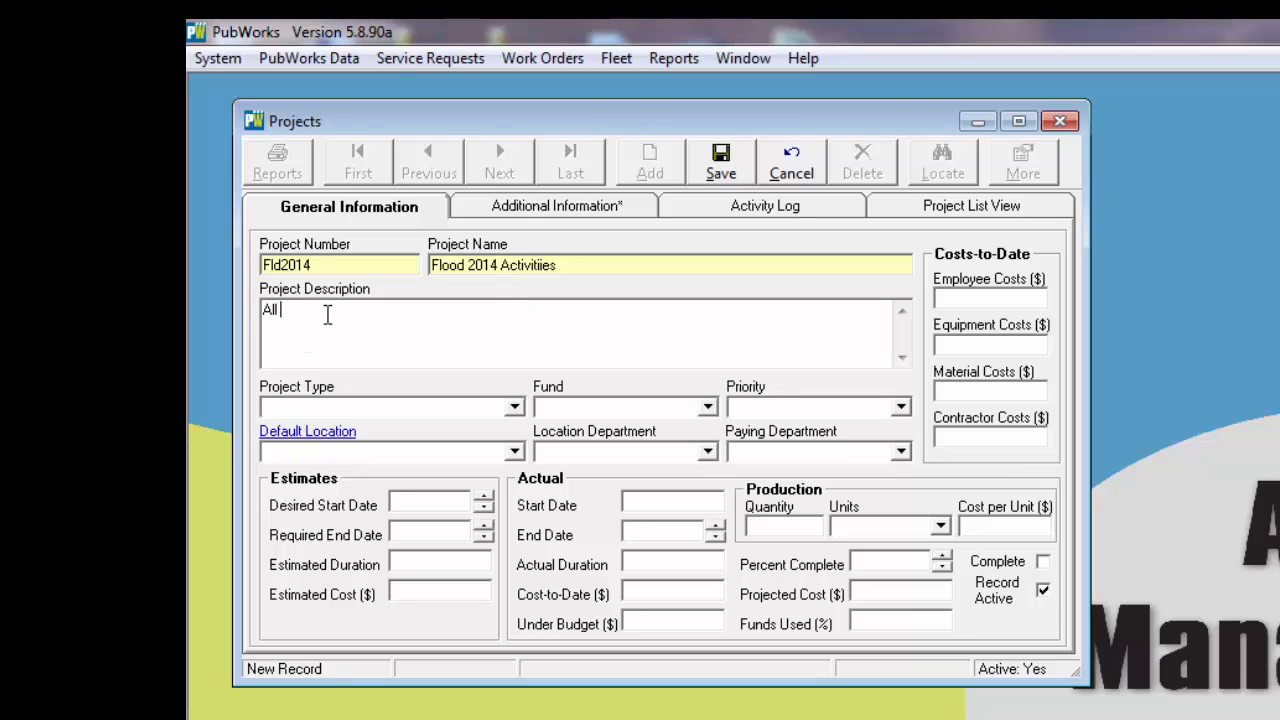
text(activities for Flooding project ()
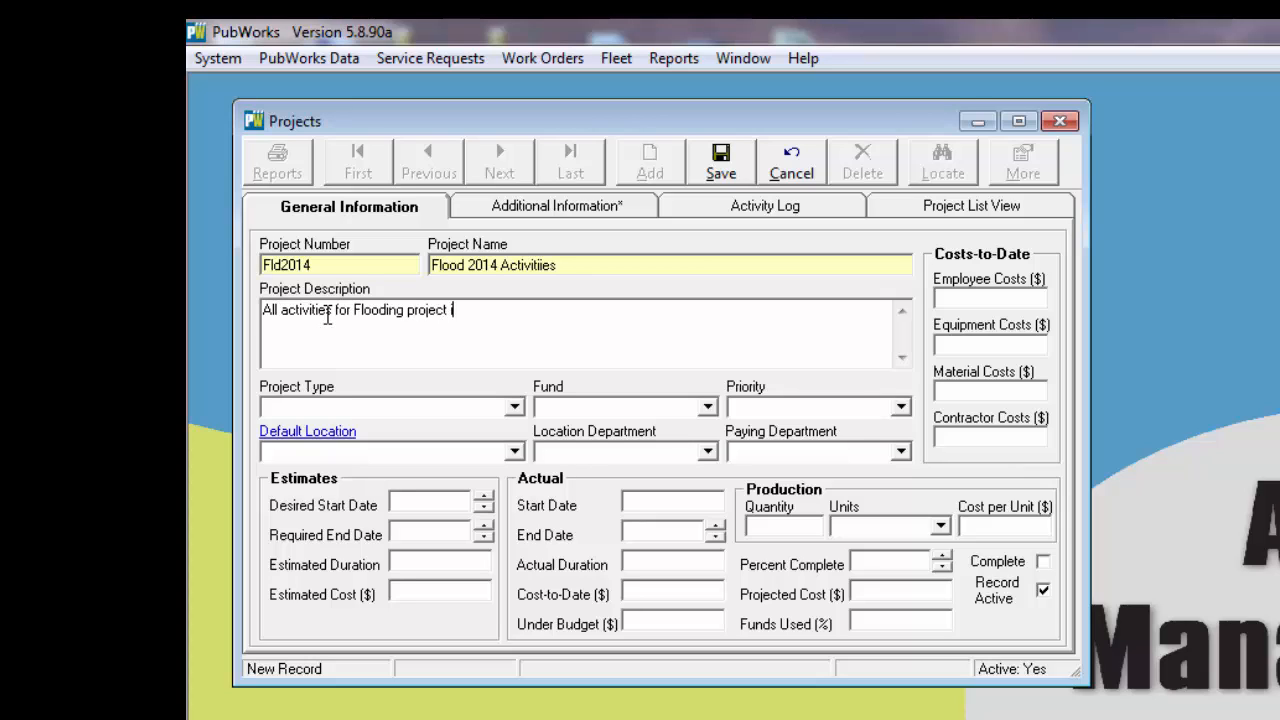
text(n 2014)
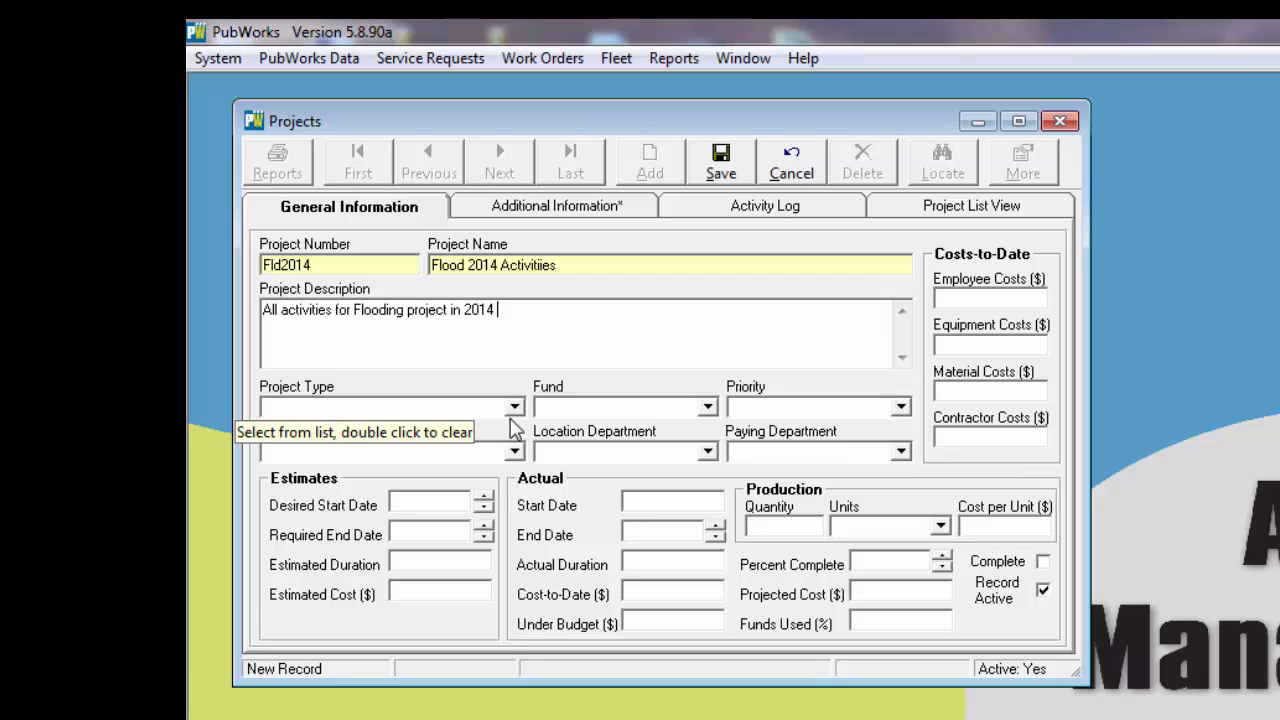
Step: Set the project type to Flooding and the estimated cost to 75000, and save the project
click(514, 407)
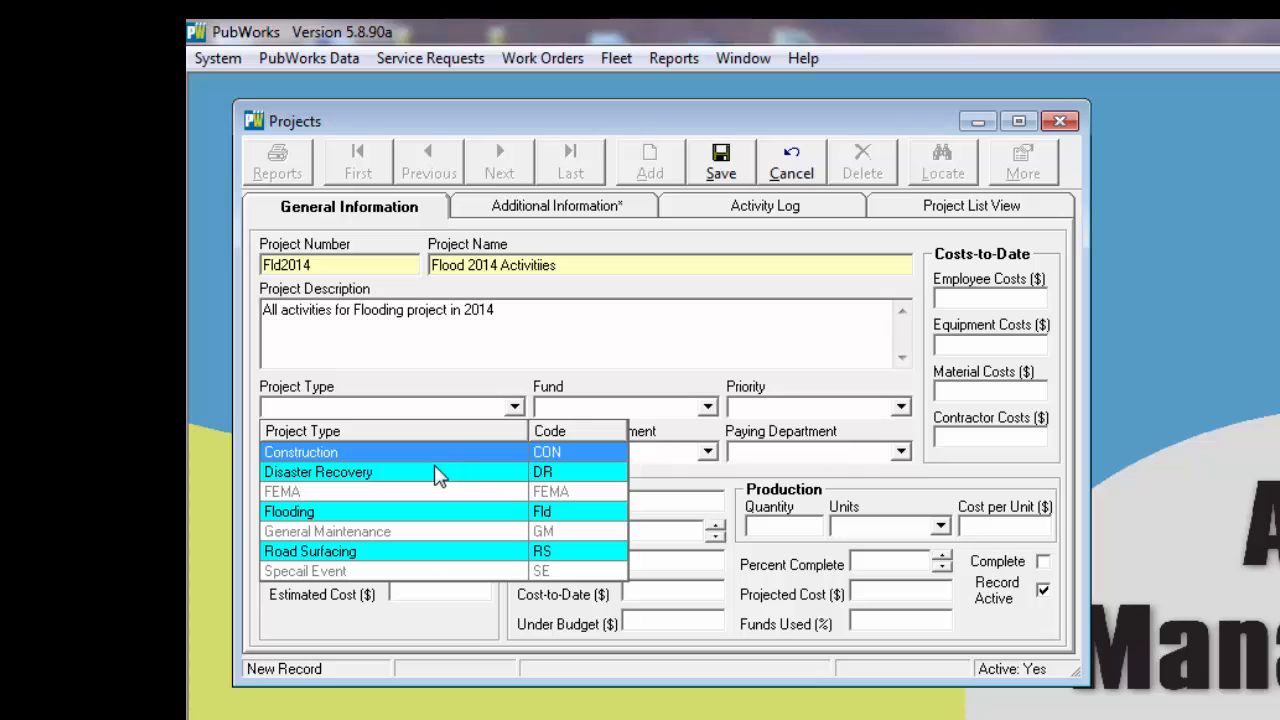
click(331, 516)
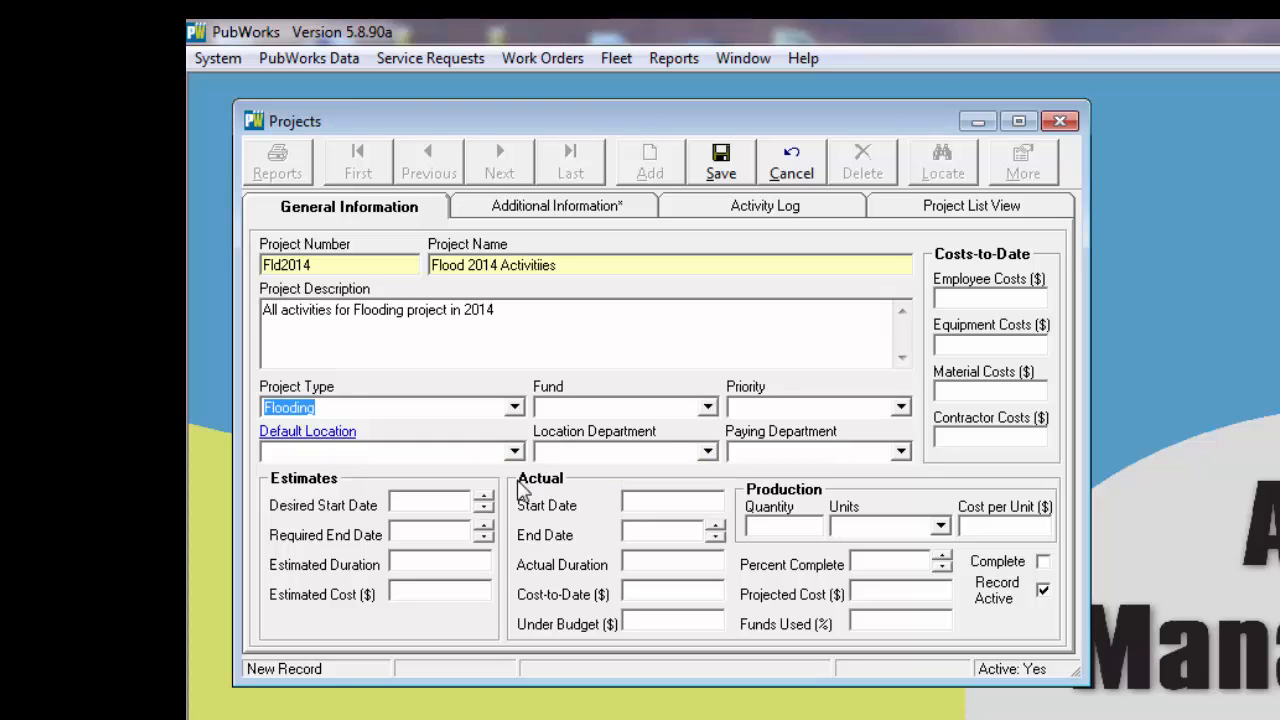
click(394, 591)
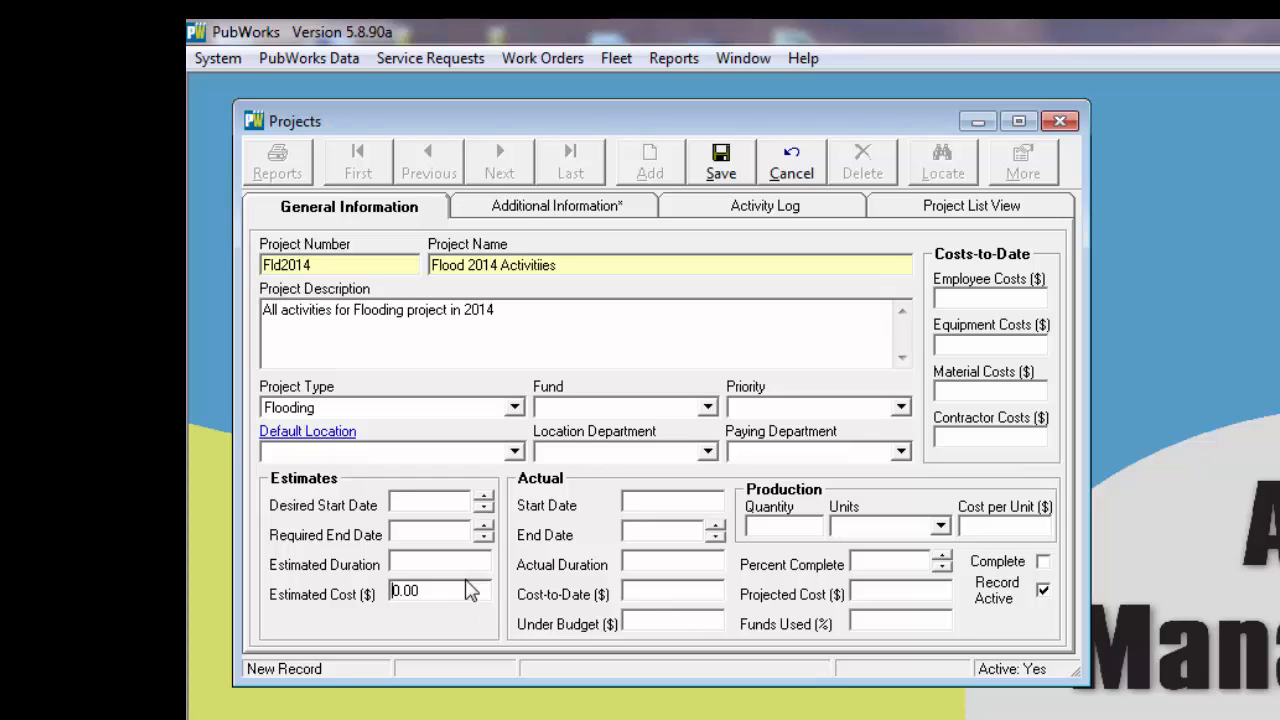
drag(429, 585, 357, 580)
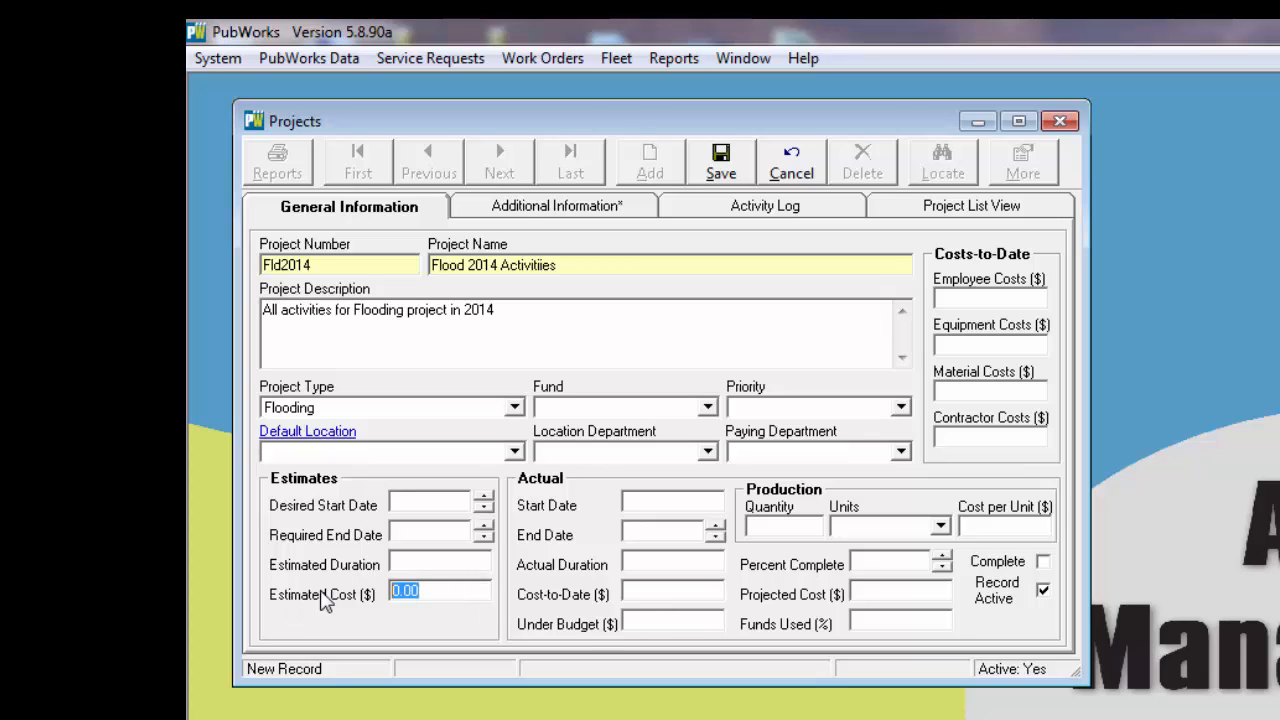
text(75000)
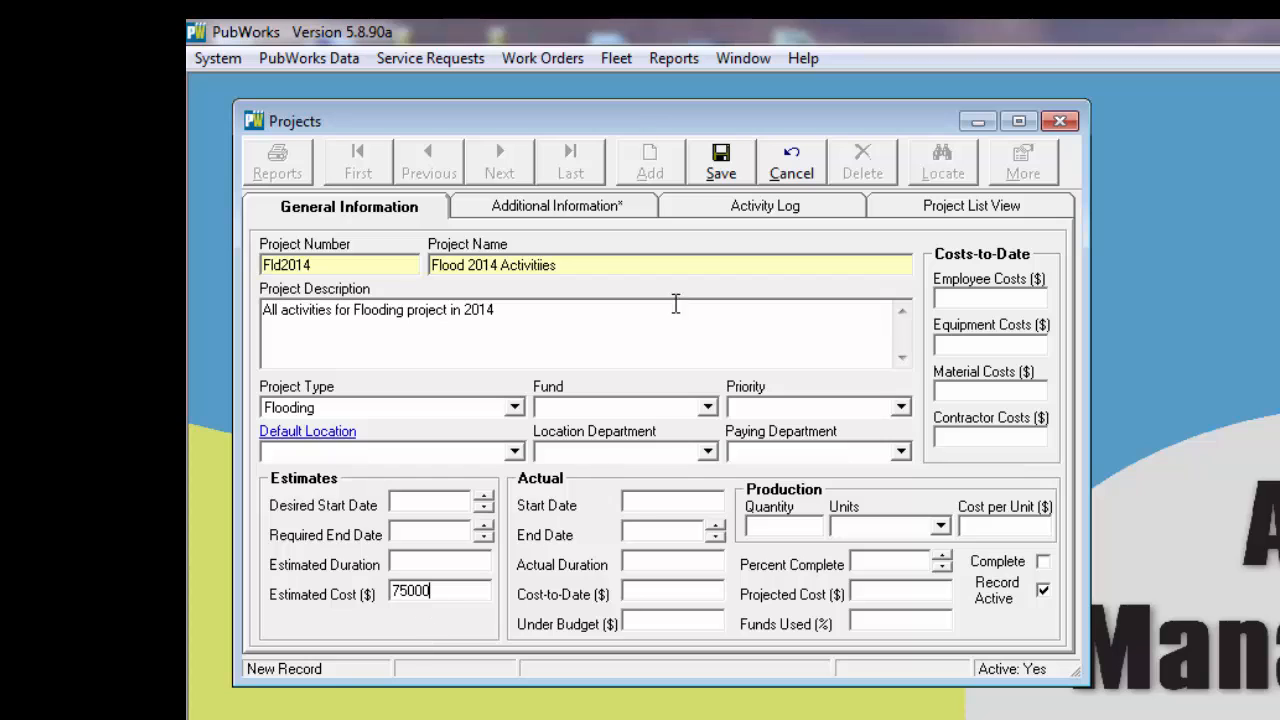
click(721, 162)
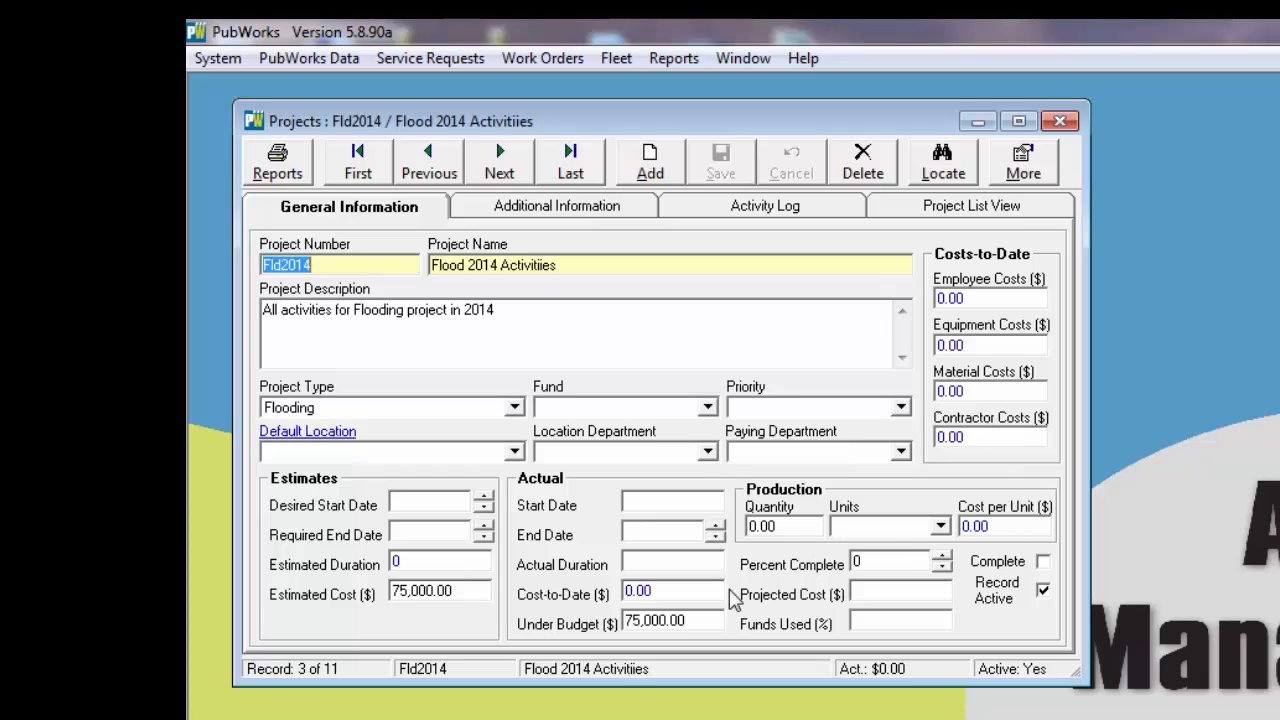
Step: Examine the saved project's employee and equipment costs, cost per unit, cost-to-date and under-budget amounts, and close the project record
click(999, 299)
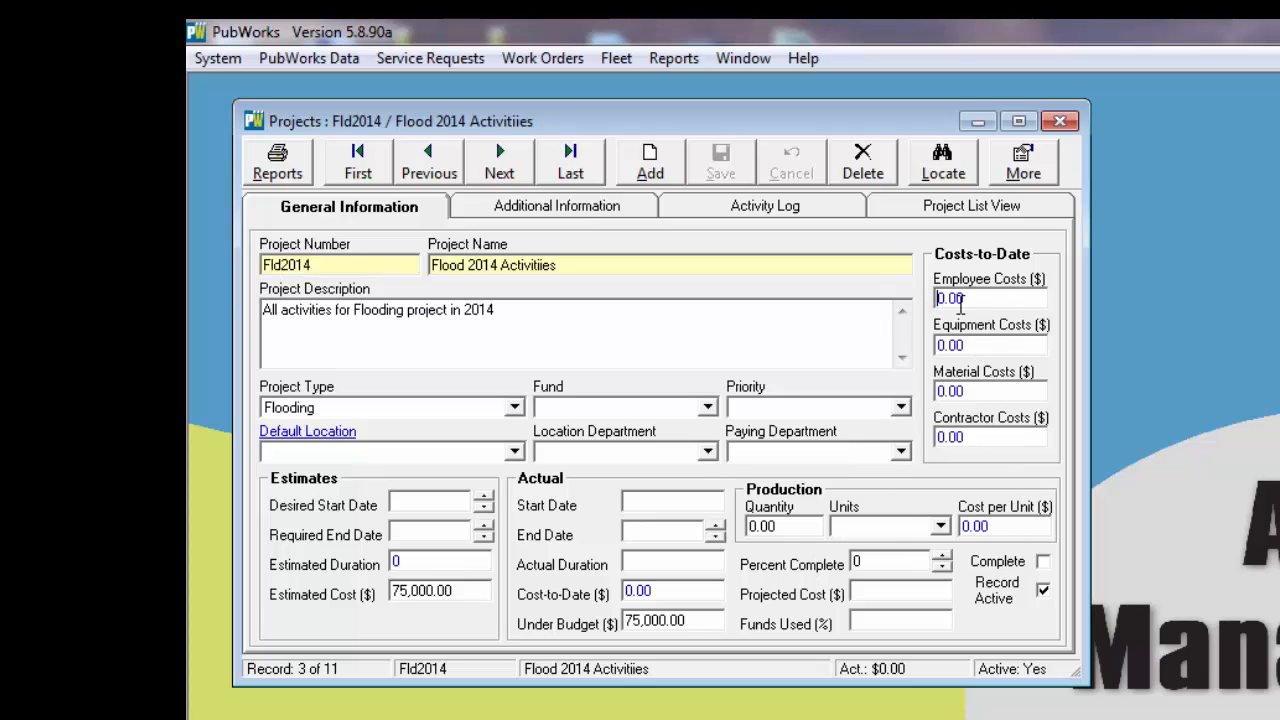
drag(987, 298, 930, 297)
click(944, 343)
click(1021, 528)
drag(994, 527, 958, 527)
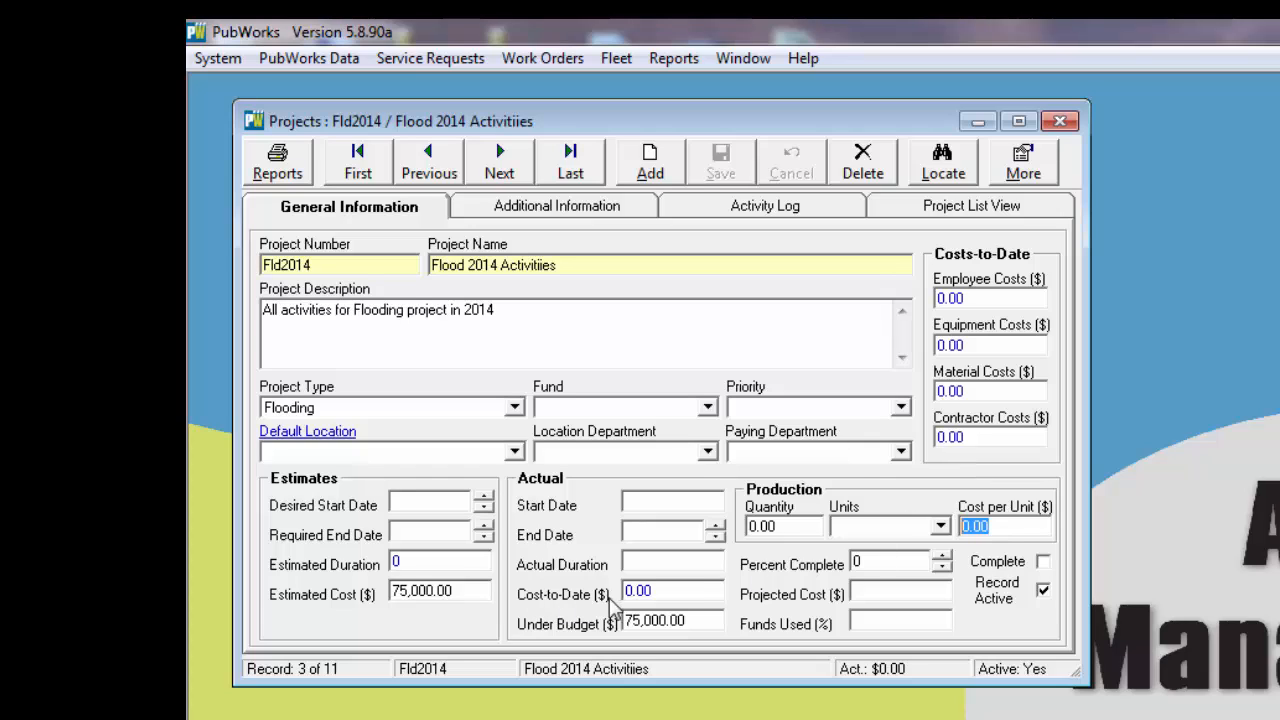
click(687, 592)
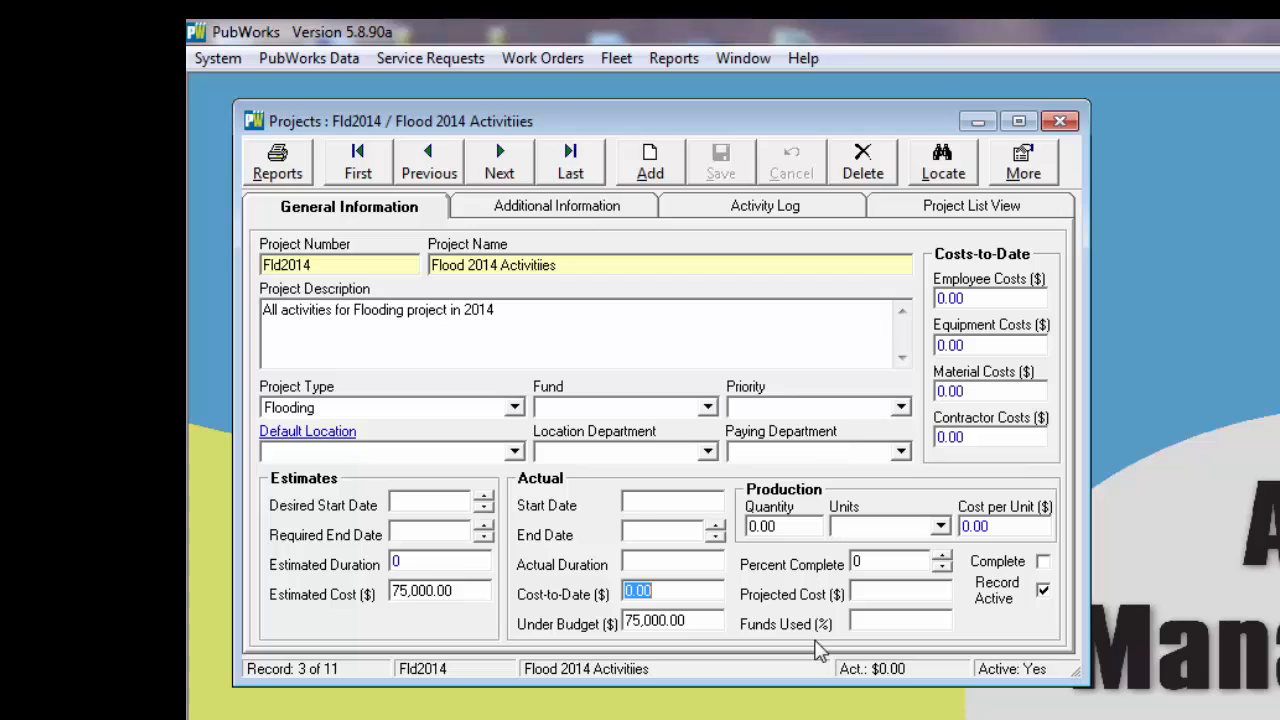
mouse_move(704, 625)
mouse_down()
mouse_move(607, 615)
mouse_move(719, 641)
mouse_up()
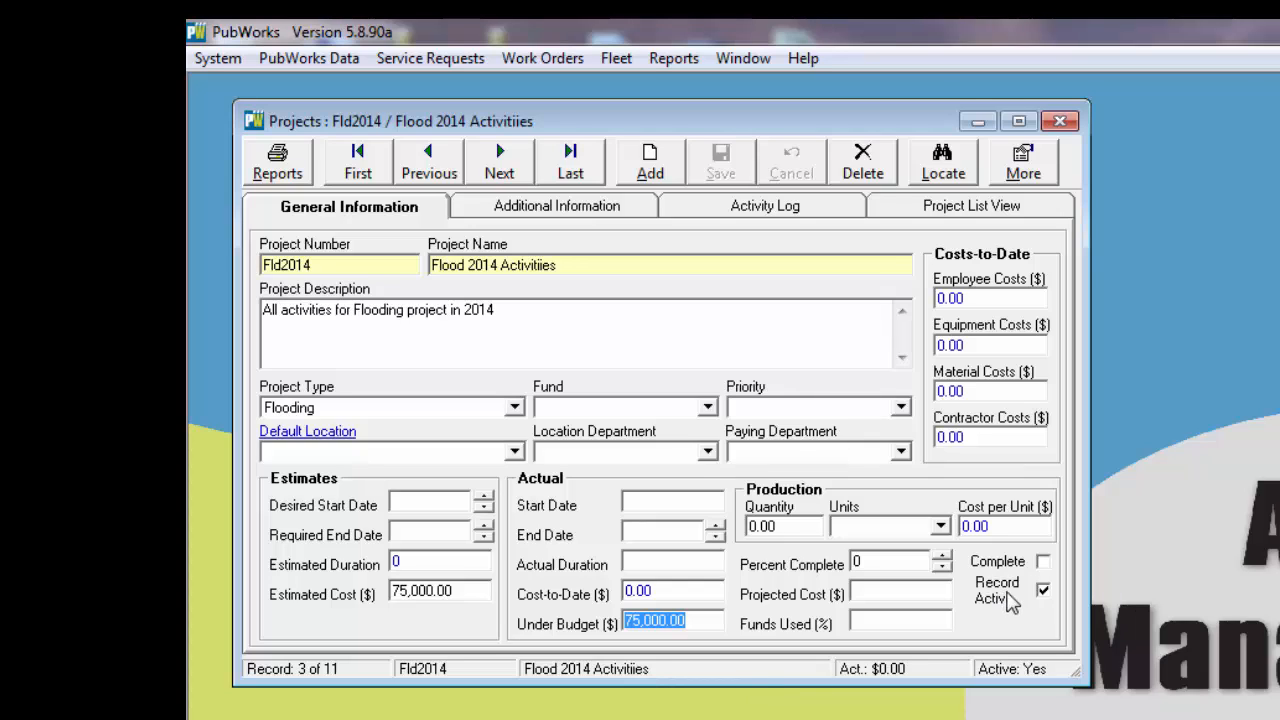
click(1060, 121)
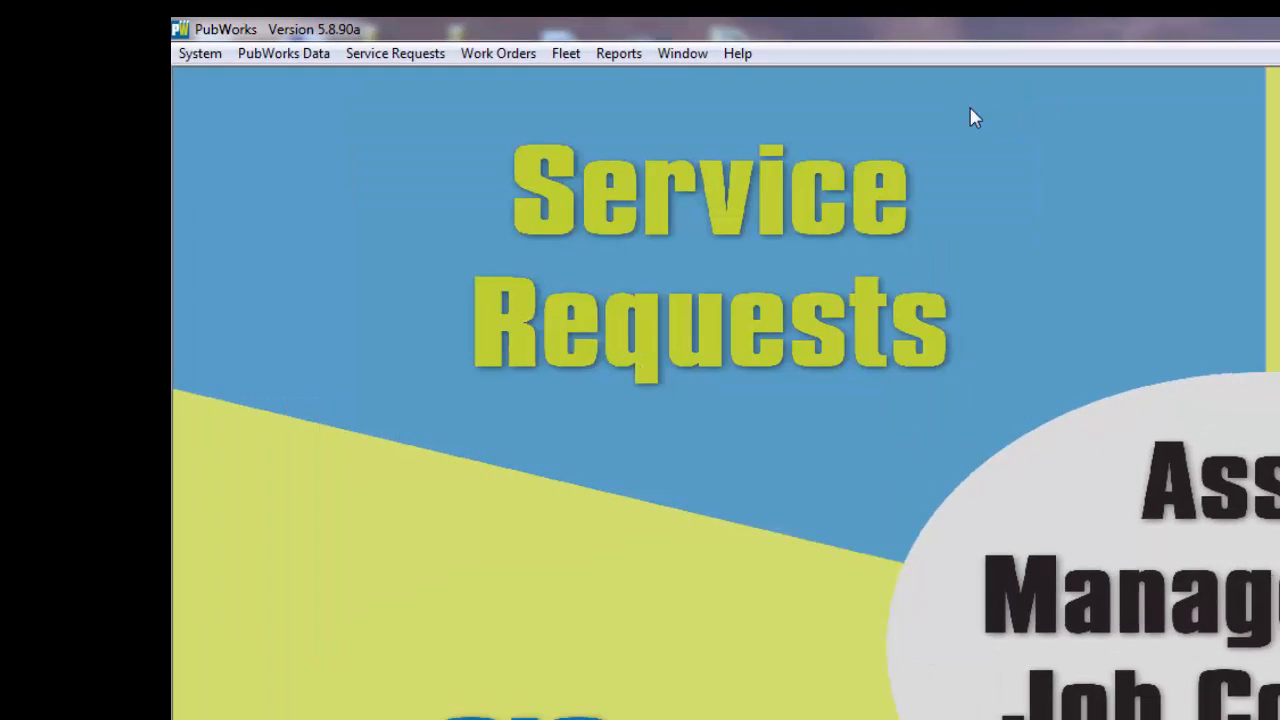
Step: Open Daily Activities and start a new activity record
click(312, 59)
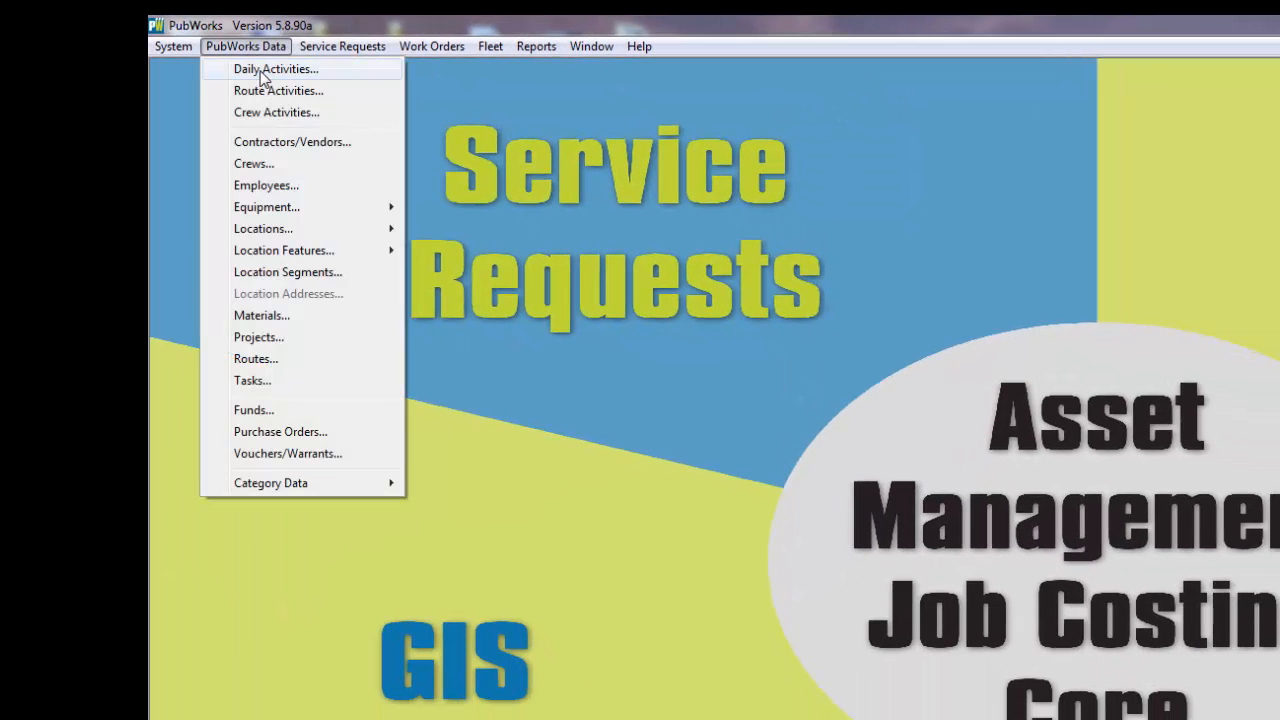
click(262, 70)
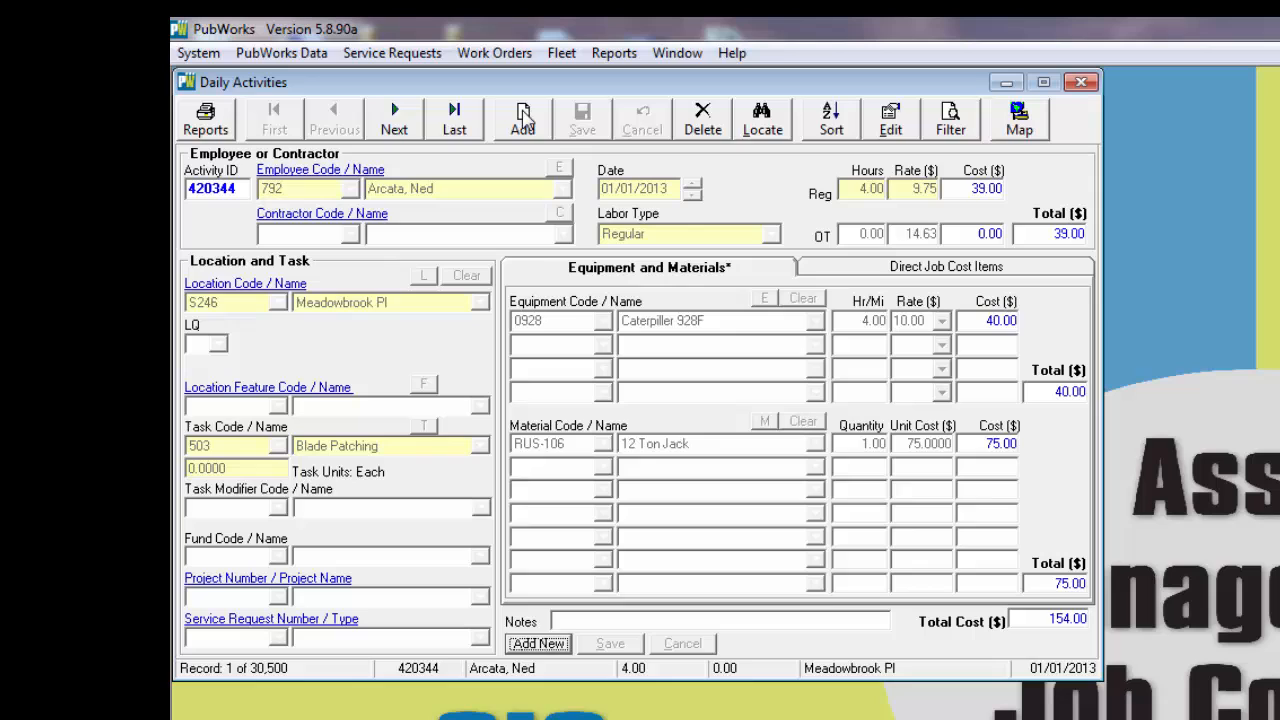
click(524, 118)
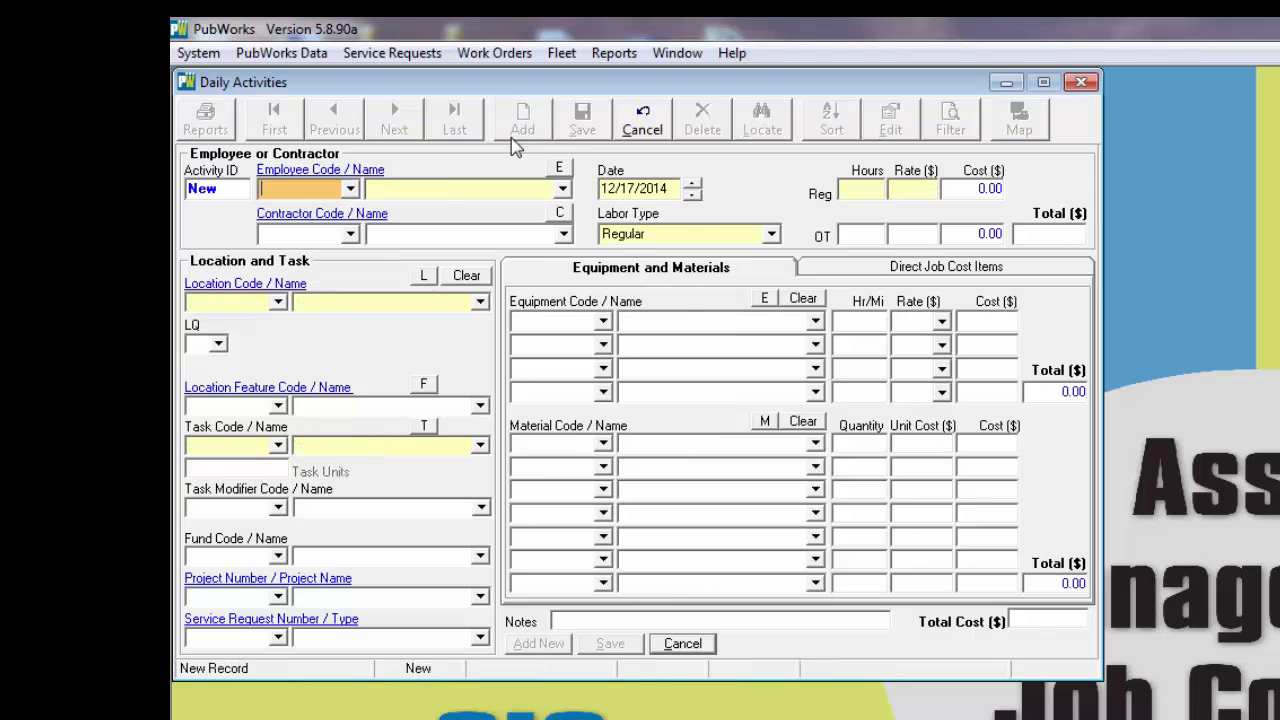
Step: Choose the employee for the new daily activity and set its location to Babbitt Ln
click(562, 188)
click(440, 250)
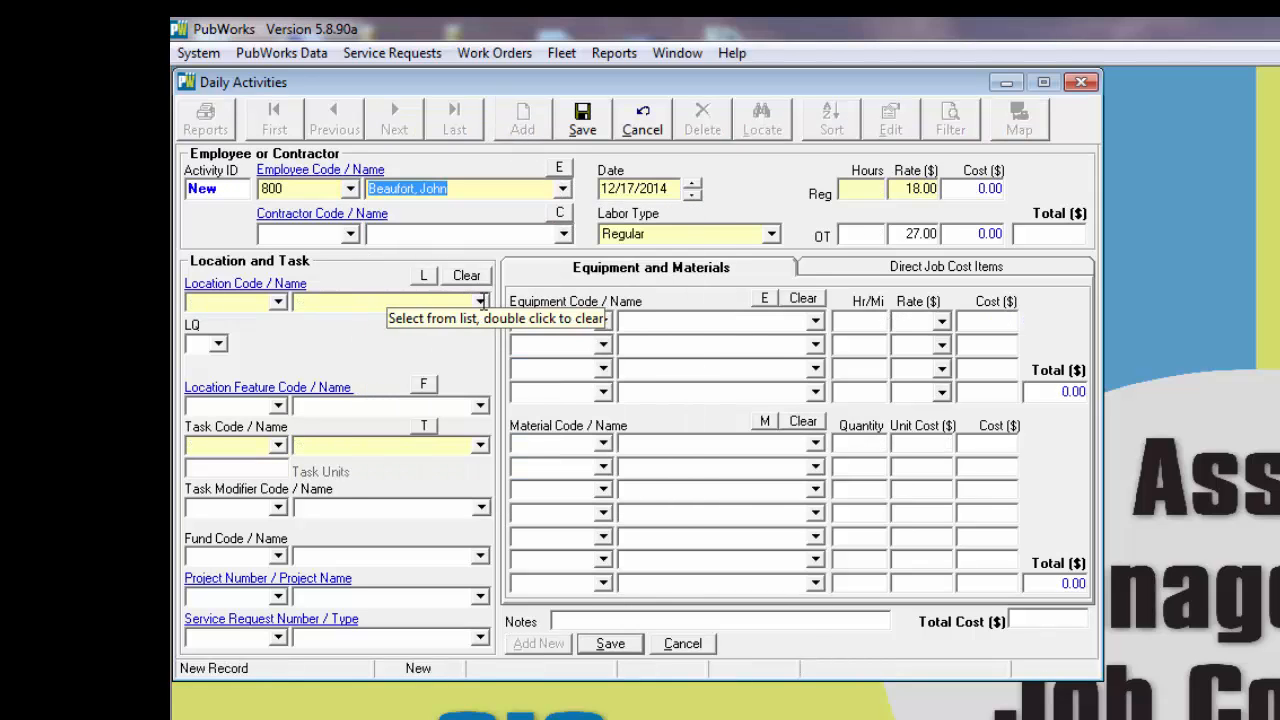
click(481, 302)
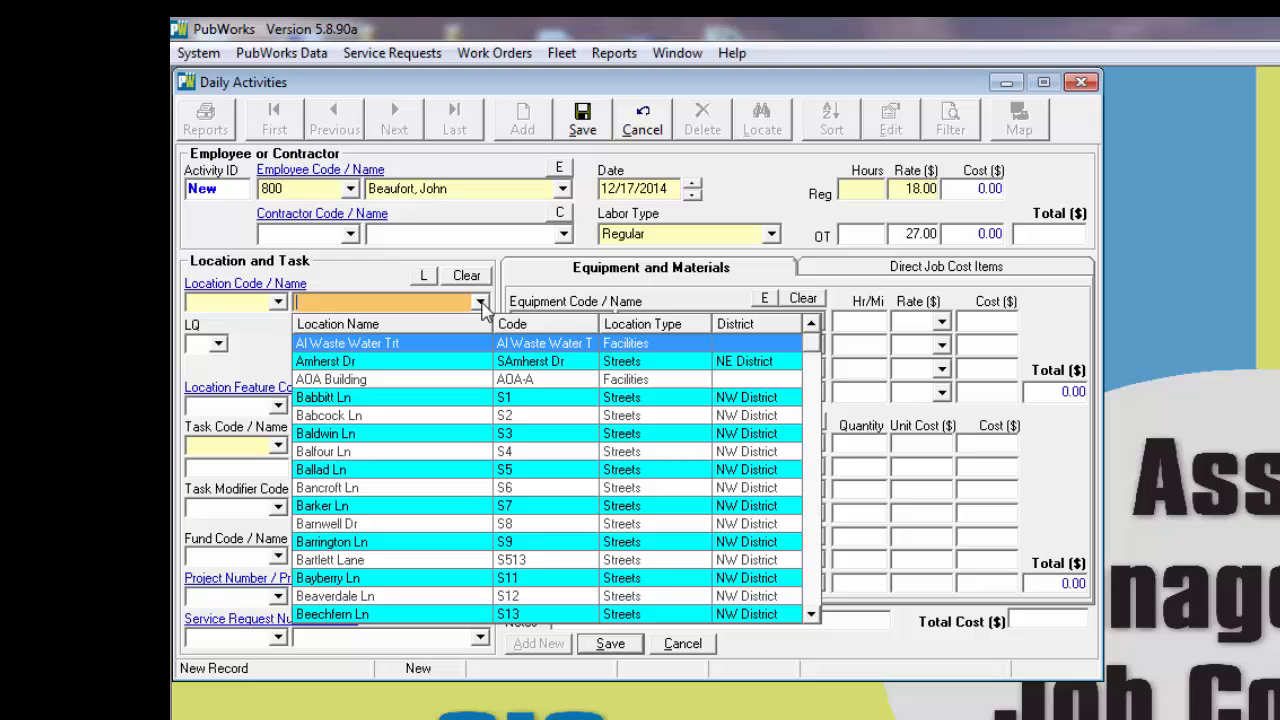
click(342, 398)
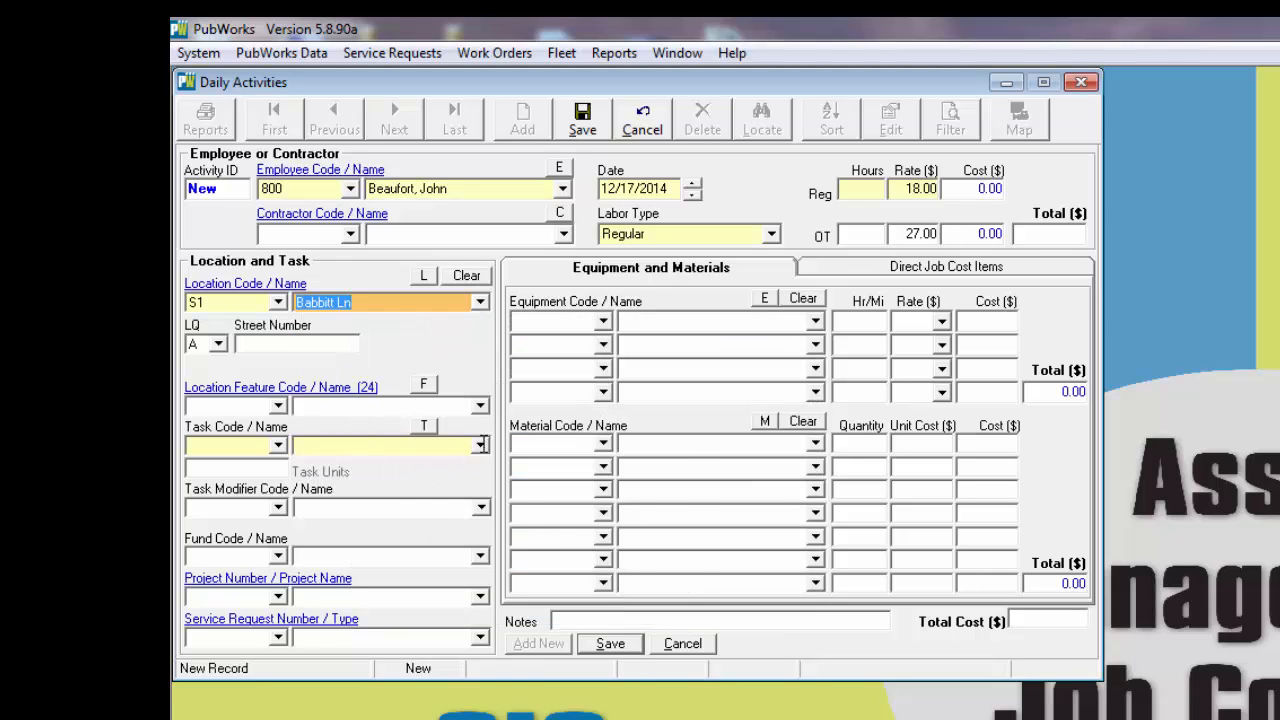
Step: Set the activity's task to Inspections with 1 task unit, and enter 1 regular hour for the employee
click(481, 445)
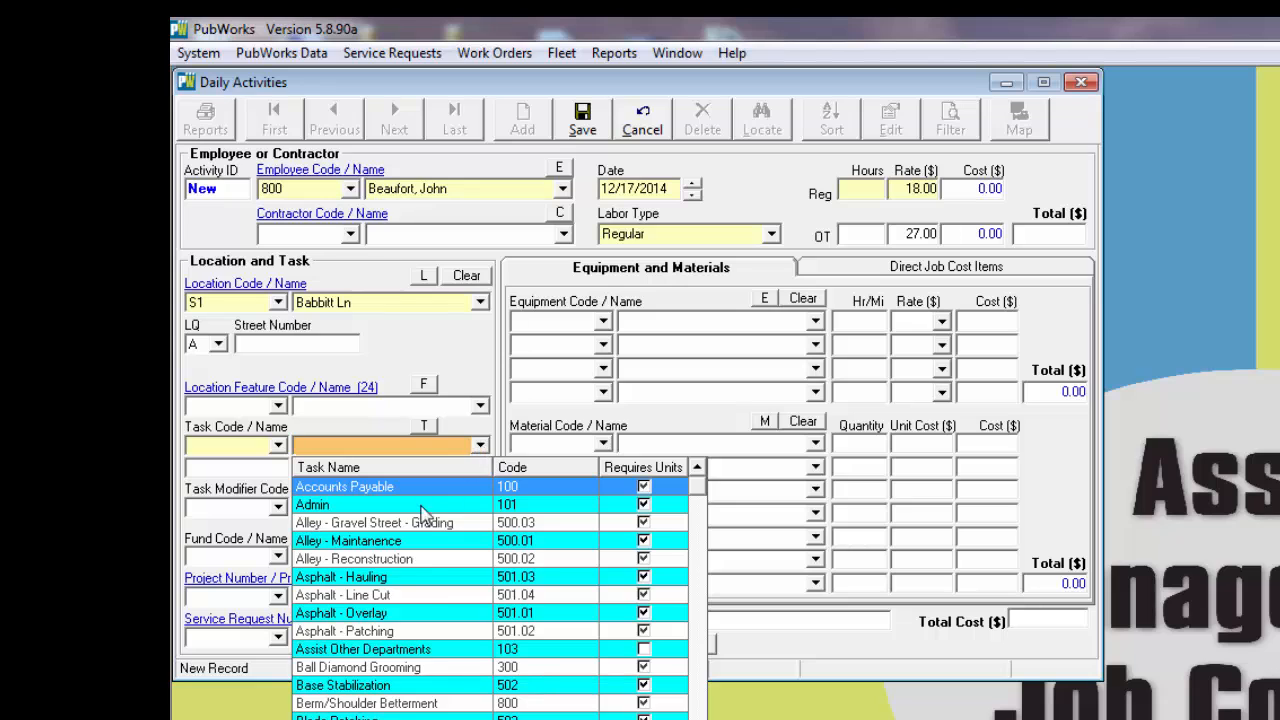
scroll(418, 525, down, 8)
scroll(437, 571, down, 10)
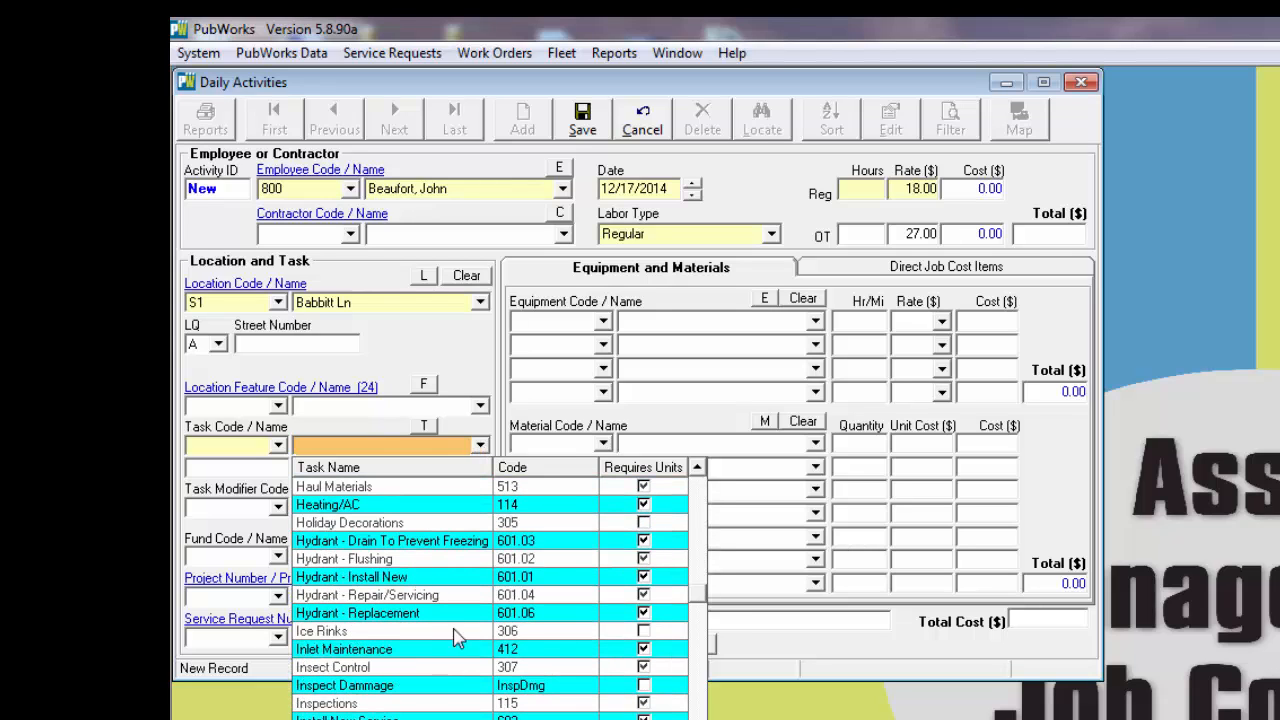
click(337, 703)
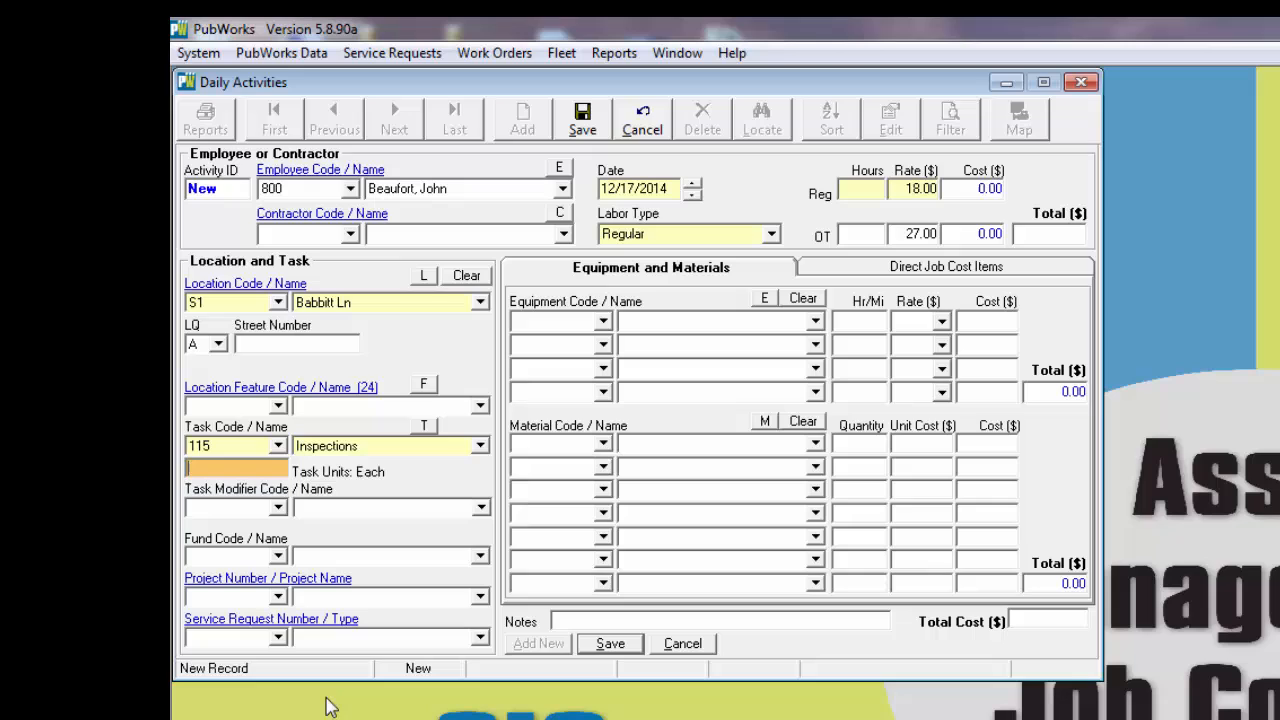
click(262, 470)
text(1)
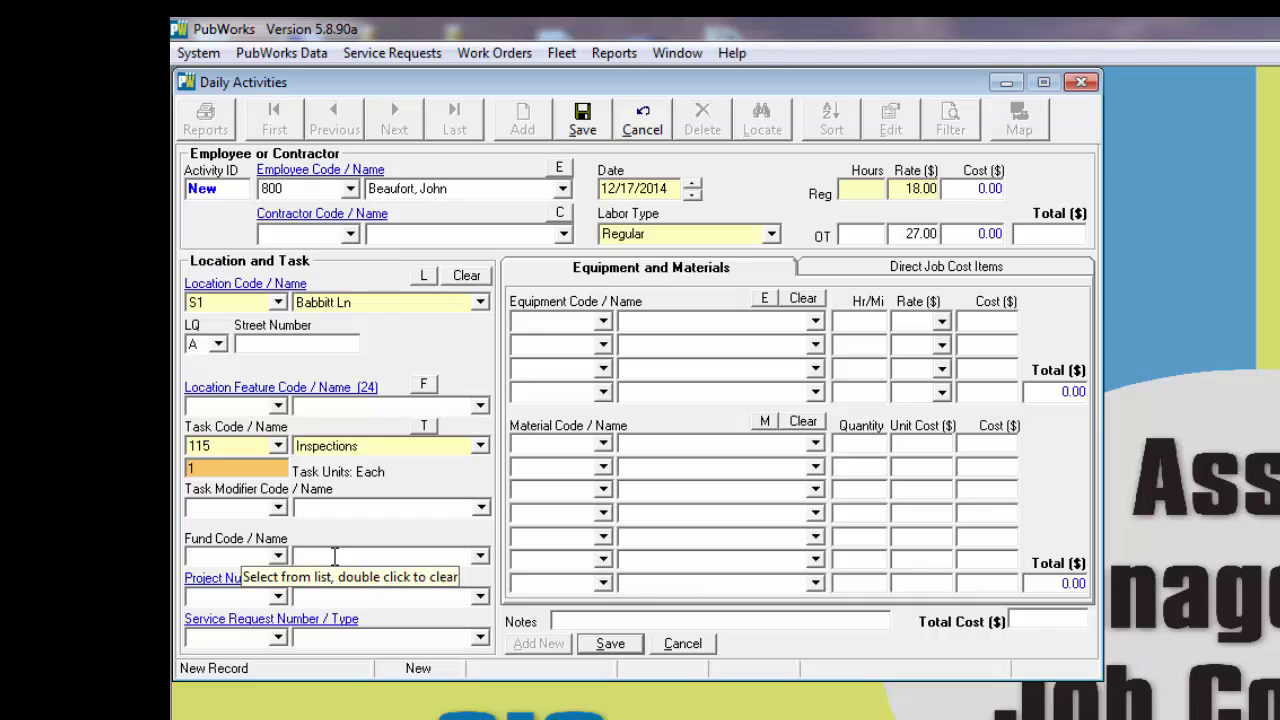
click(880, 188)
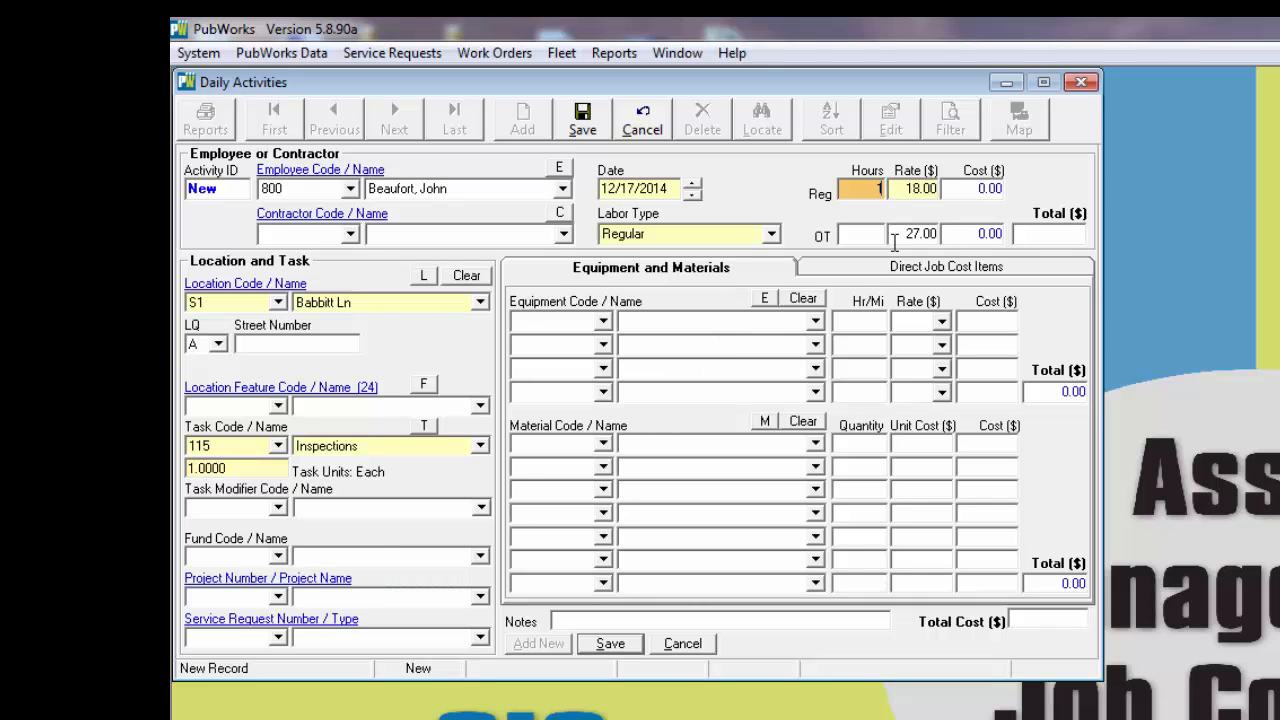
Step: Add equipment 0128, the Ford Crown Vic, to the activity and save the record
click(603, 321)
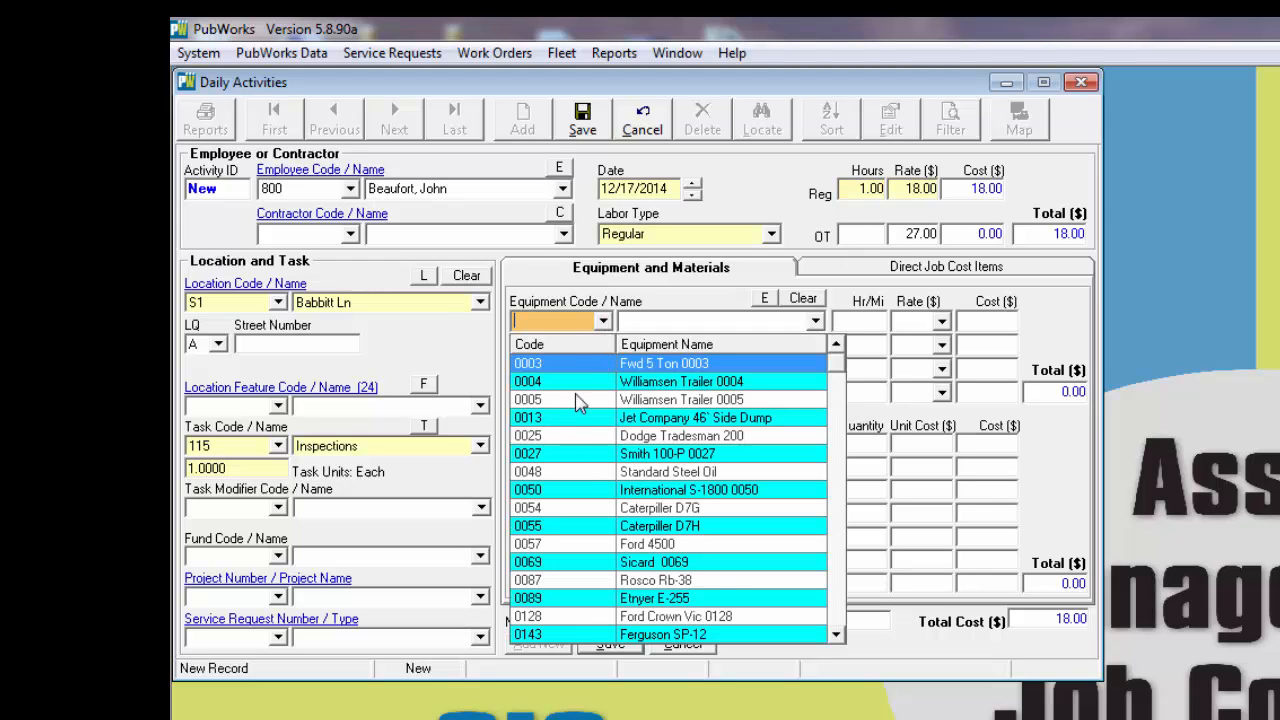
scroll(598, 592, down, 1)
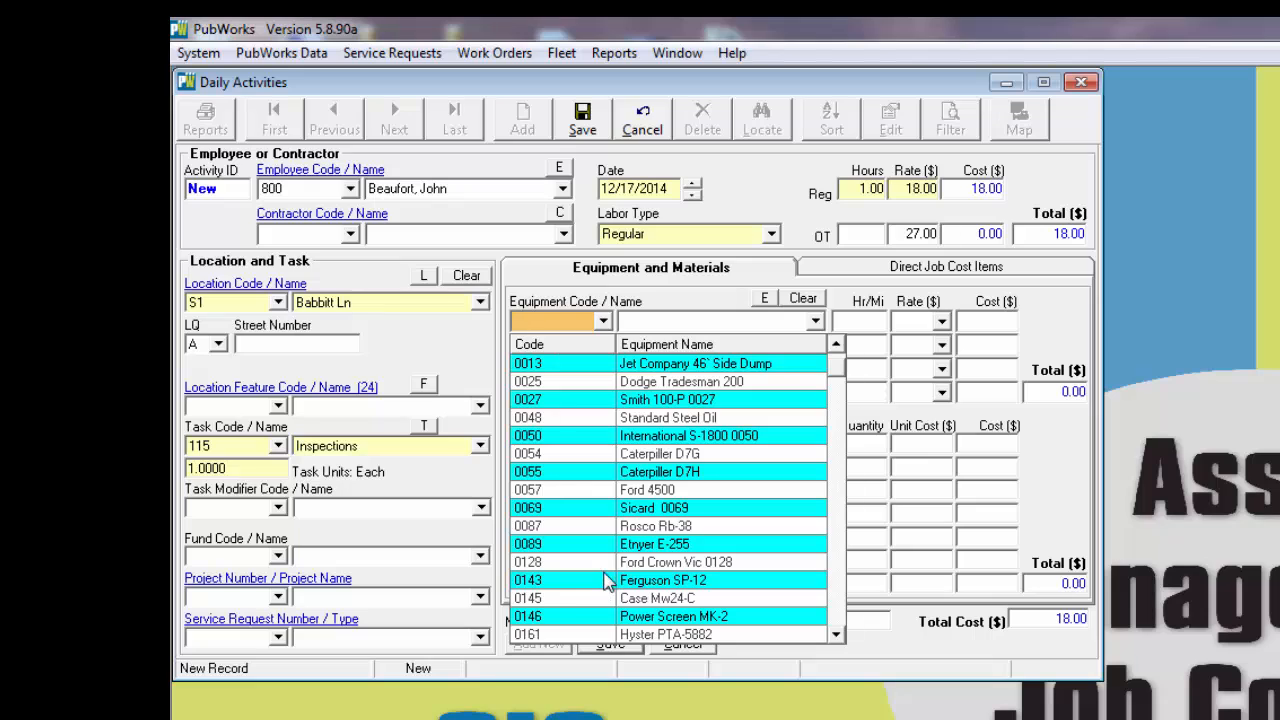
click(660, 562)
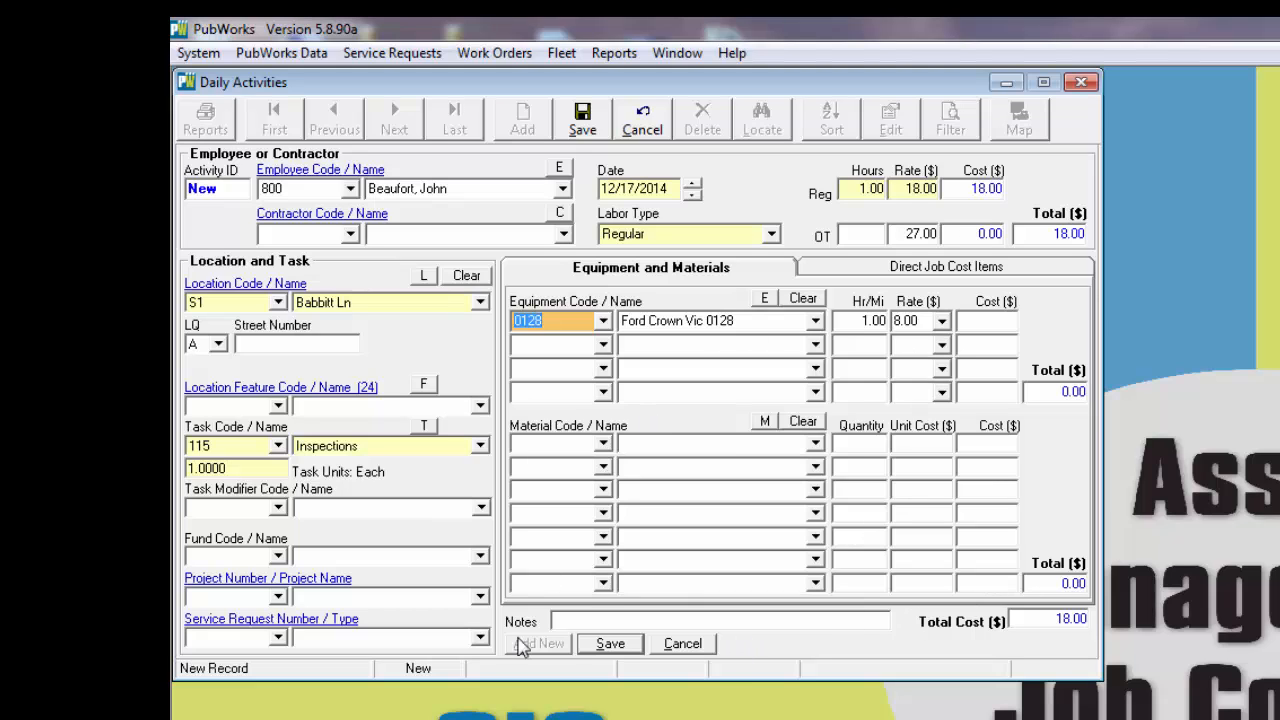
click(605, 645)
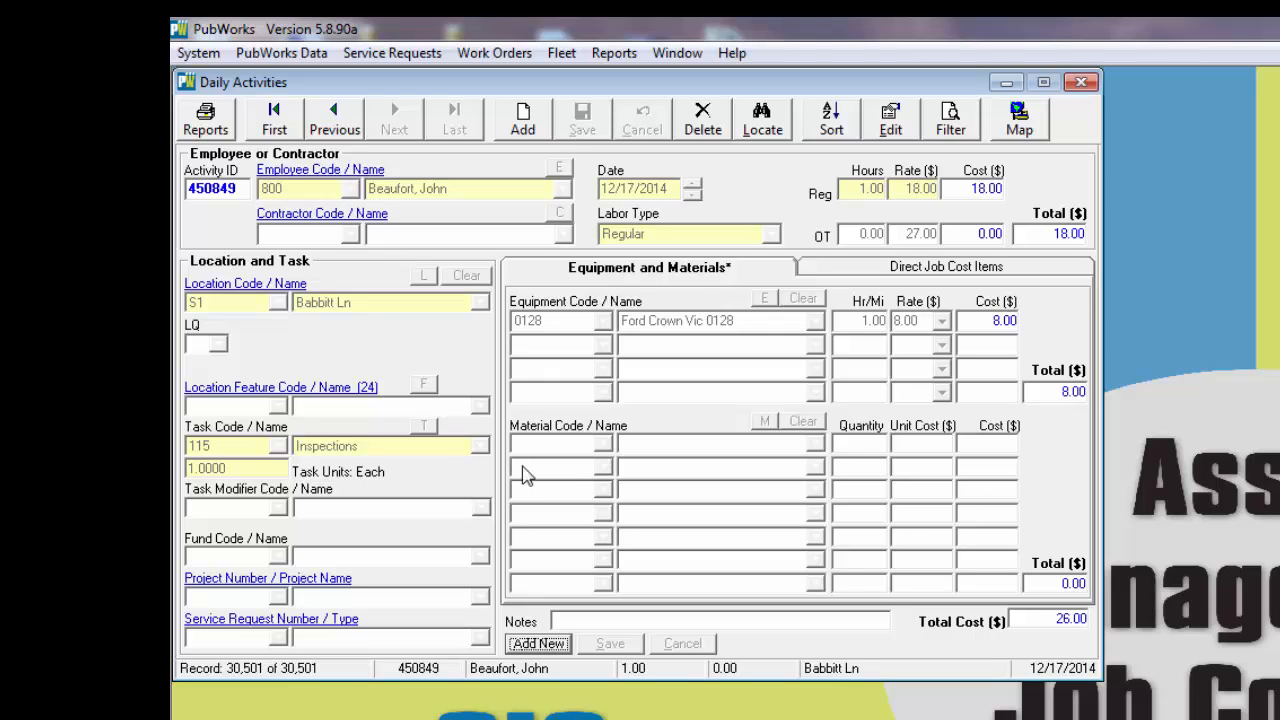
Step: Edit the saved activity to assign it to project Fld2014 and save the change
click(890, 120)
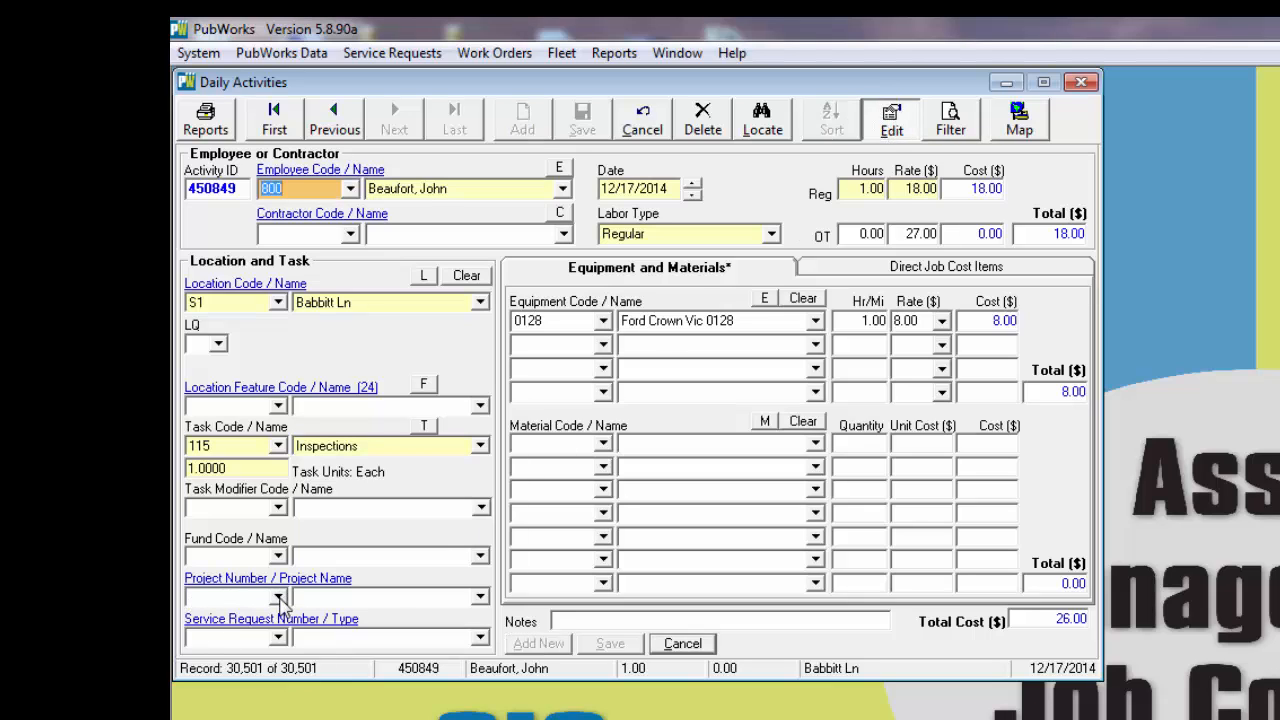
click(481, 597)
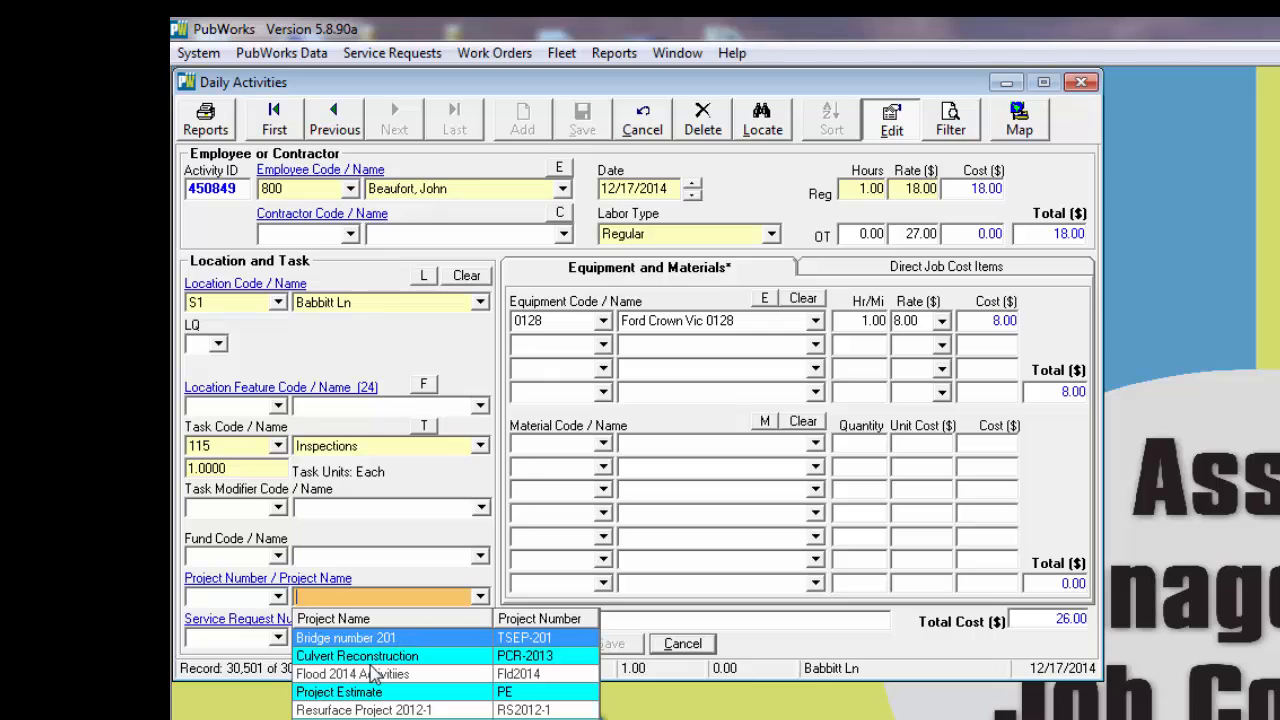
click(310, 683)
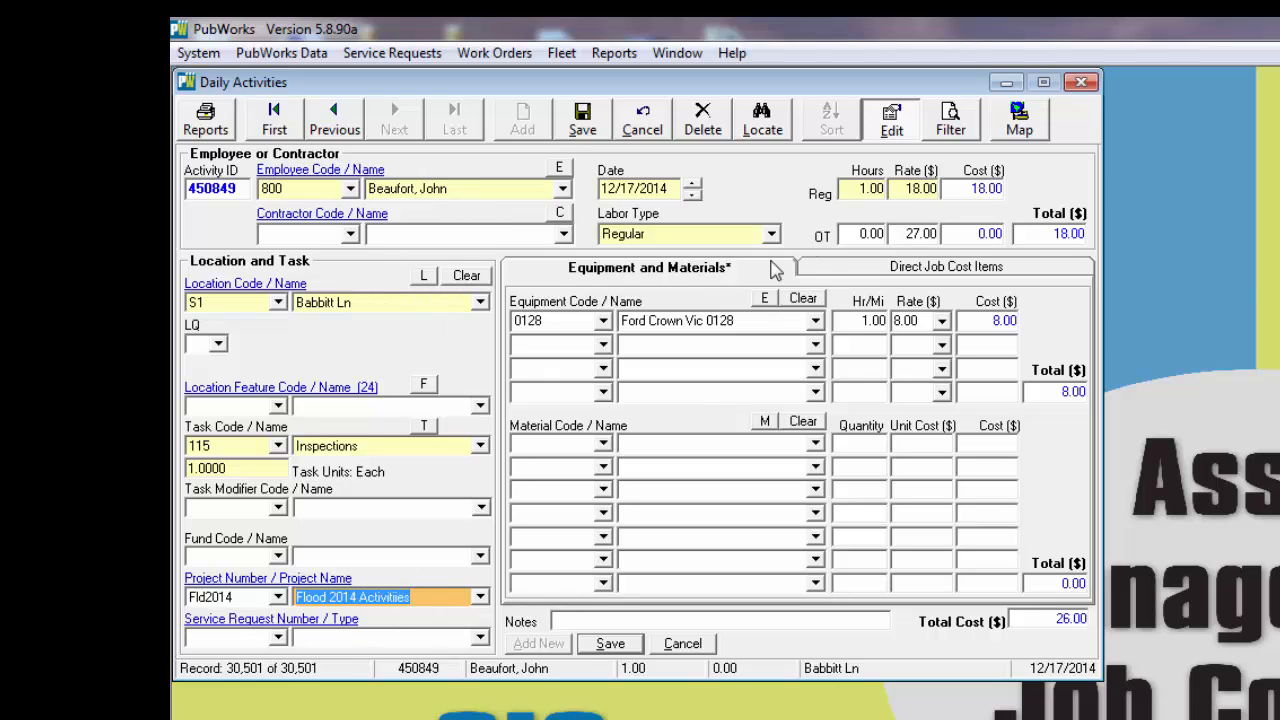
click(612, 643)
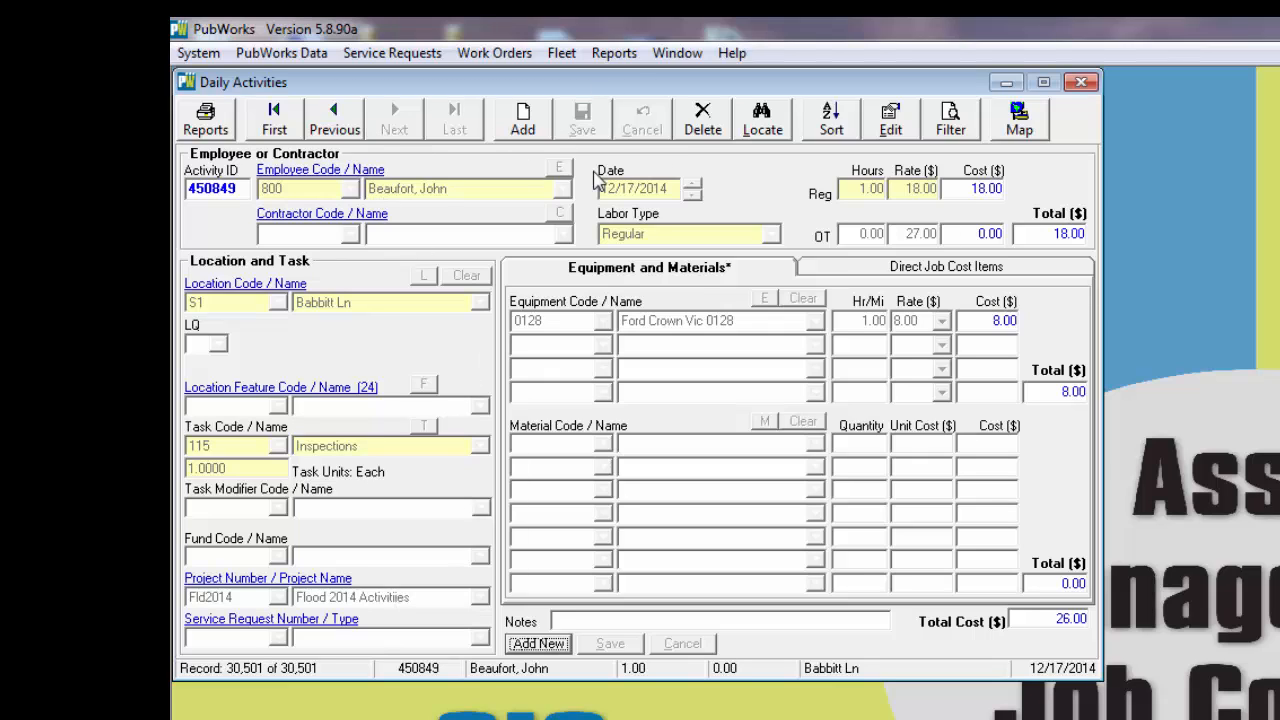
Step: Move Daily Activities aside, open Projects and bring up the Fld2014 record from the project list to check its costs
drag(580, 82, 1274, 78)
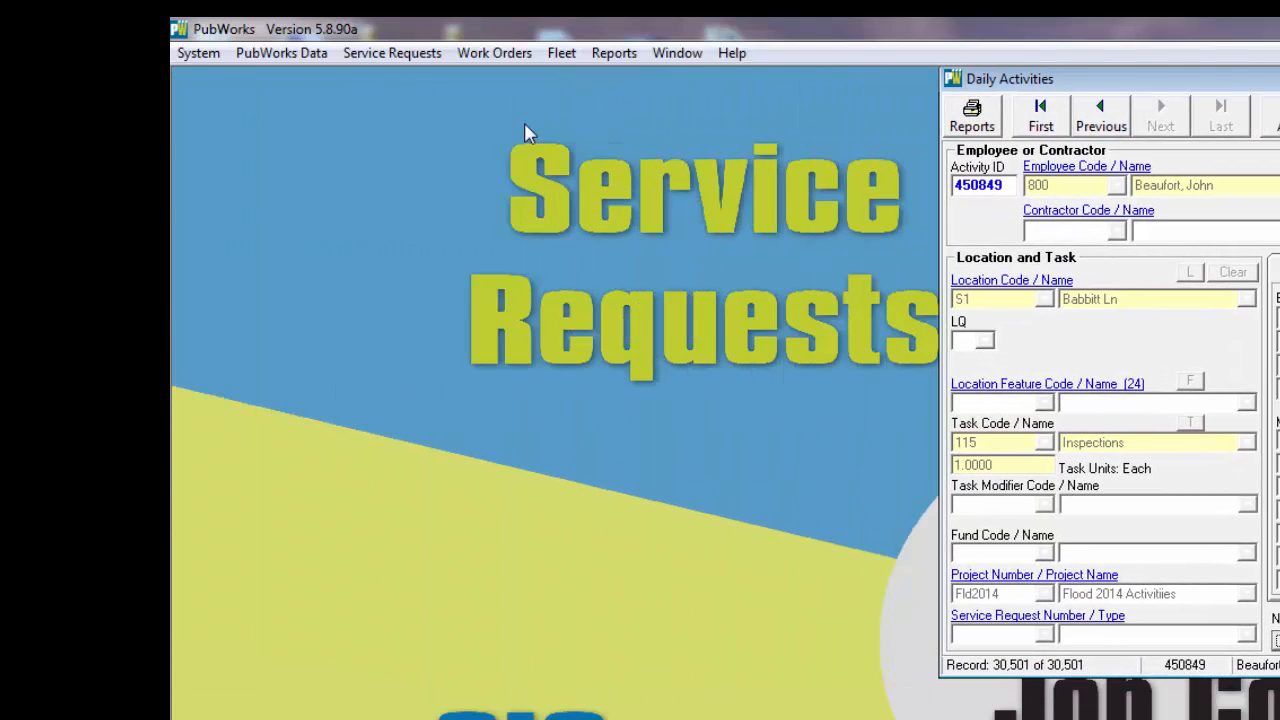
click(297, 57)
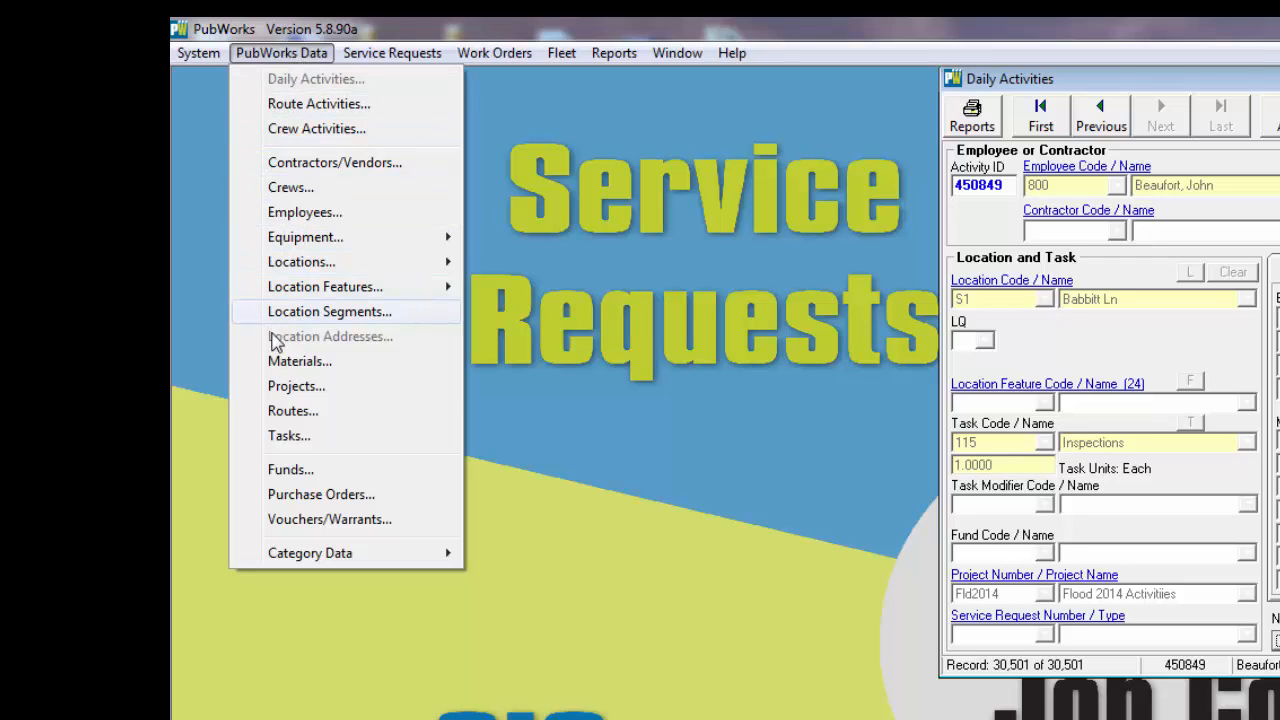
click(289, 388)
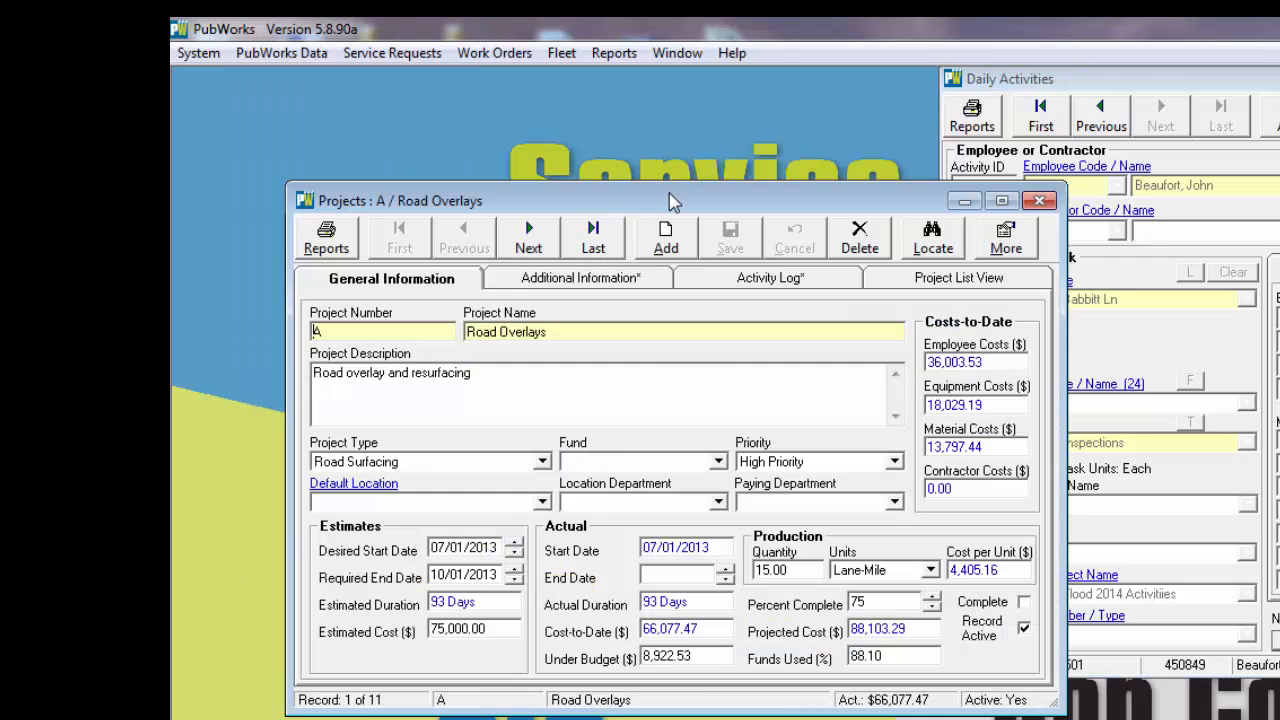
drag(666, 200, 567, 68)
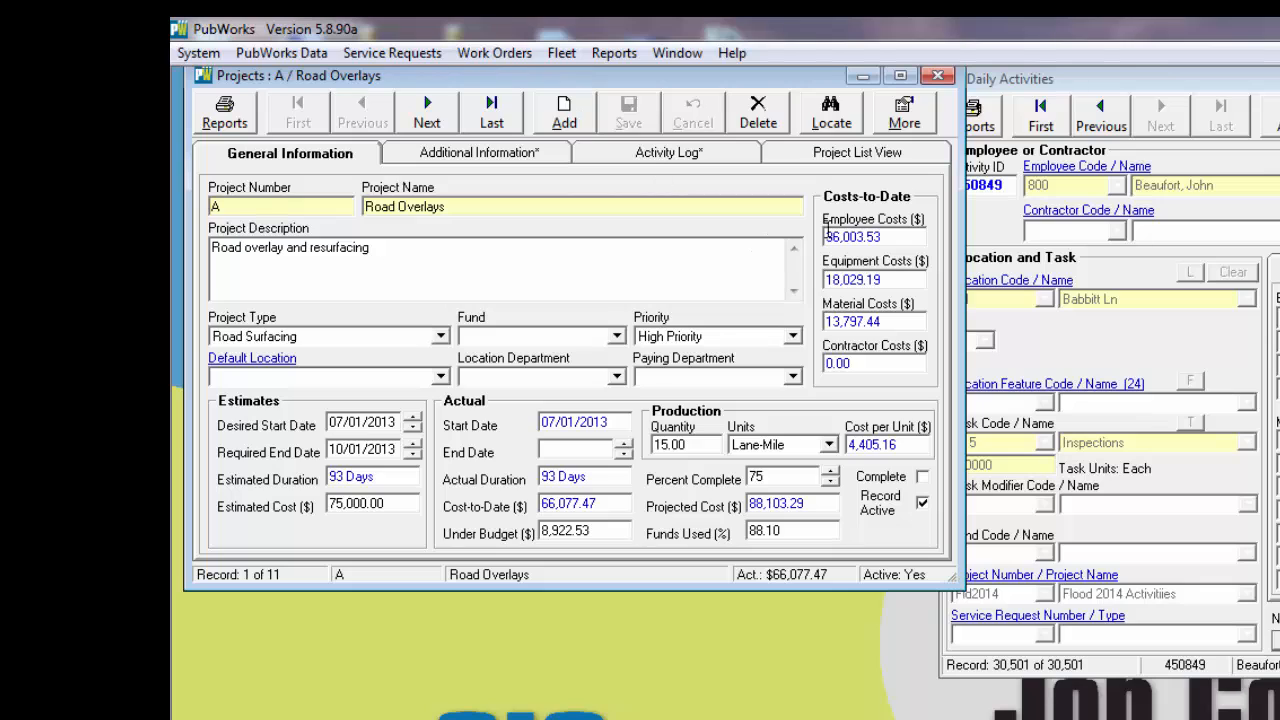
click(860, 153)
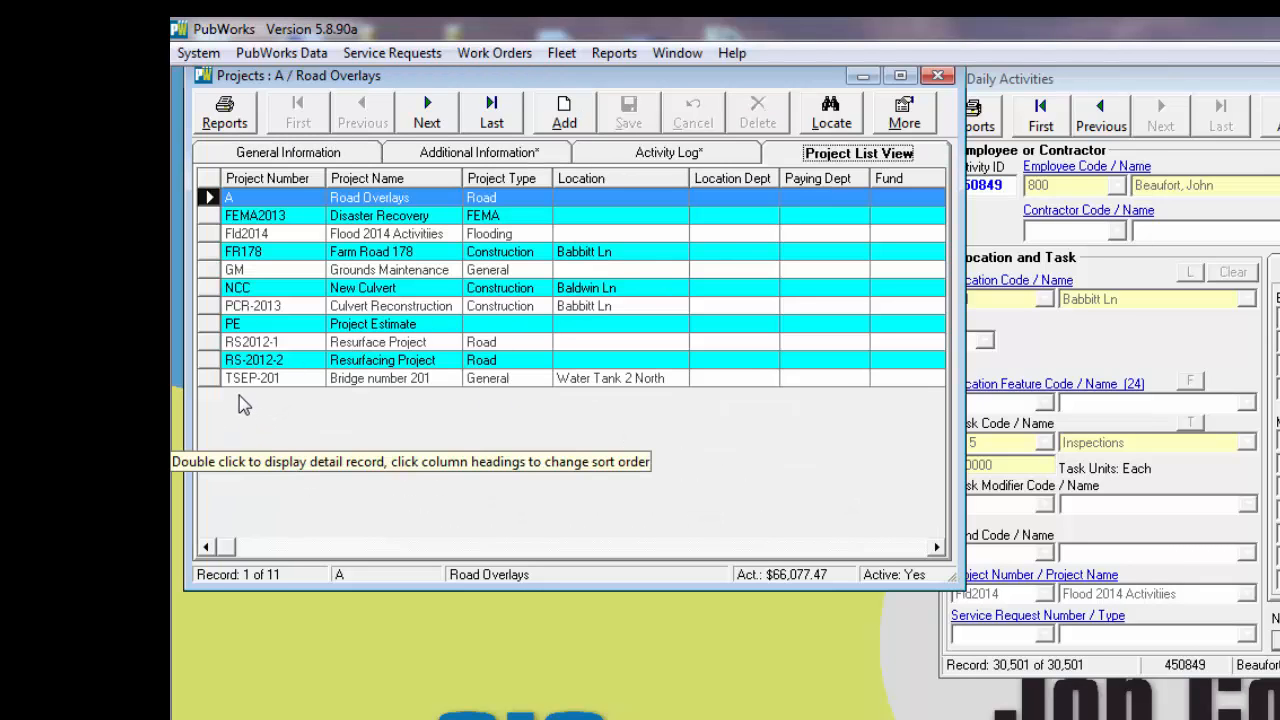
double_click(210, 233)
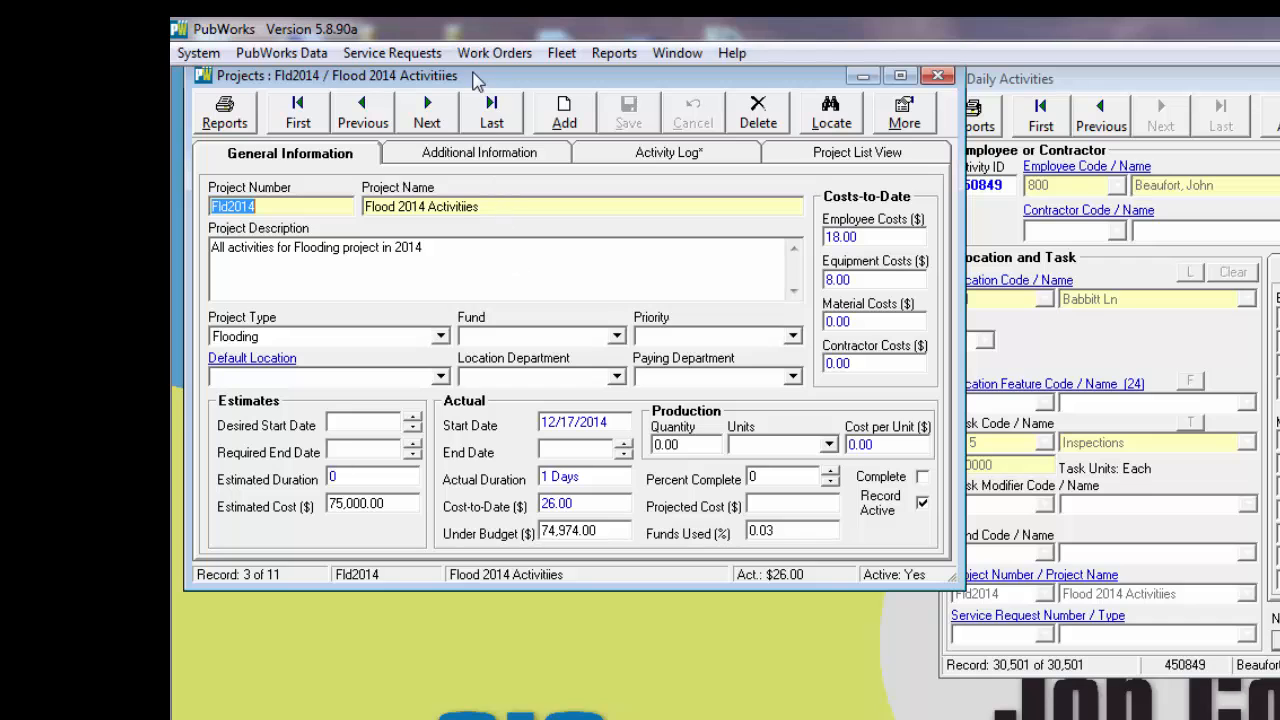
Step: Run the individual project report for the Fld2014 record
drag(470, 82, 470, 93)
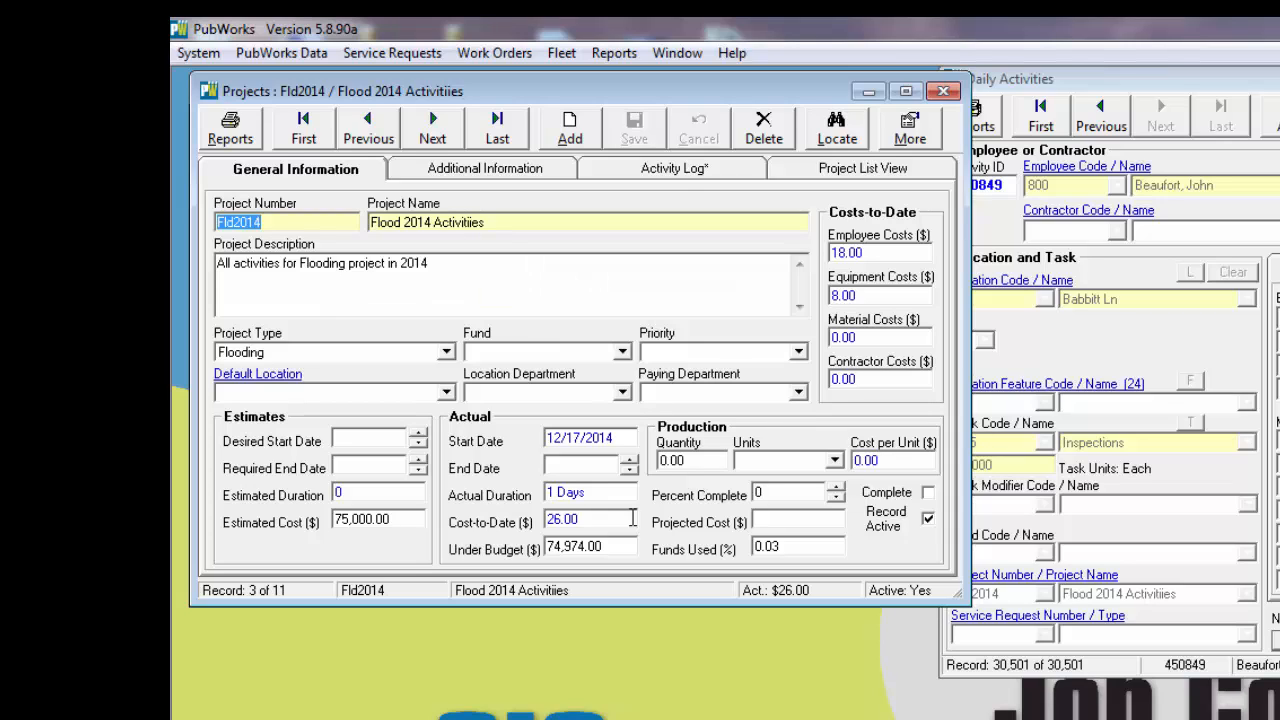
click(228, 120)
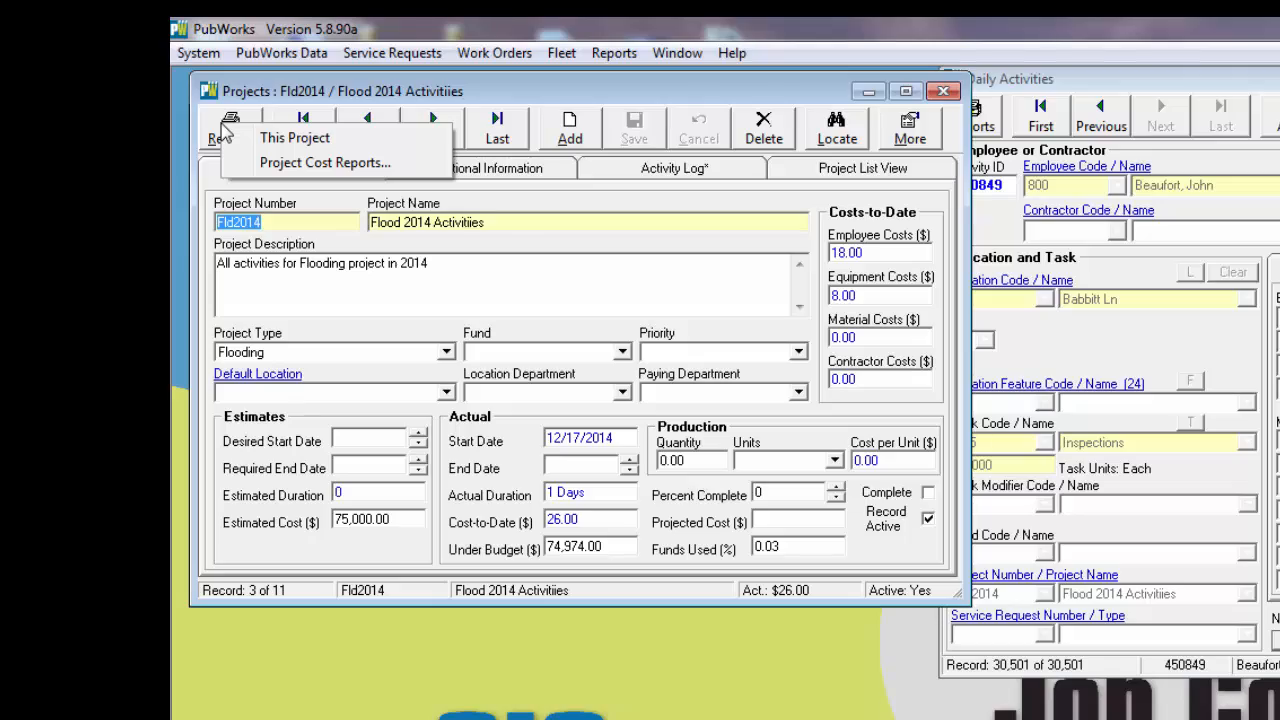
click(326, 140)
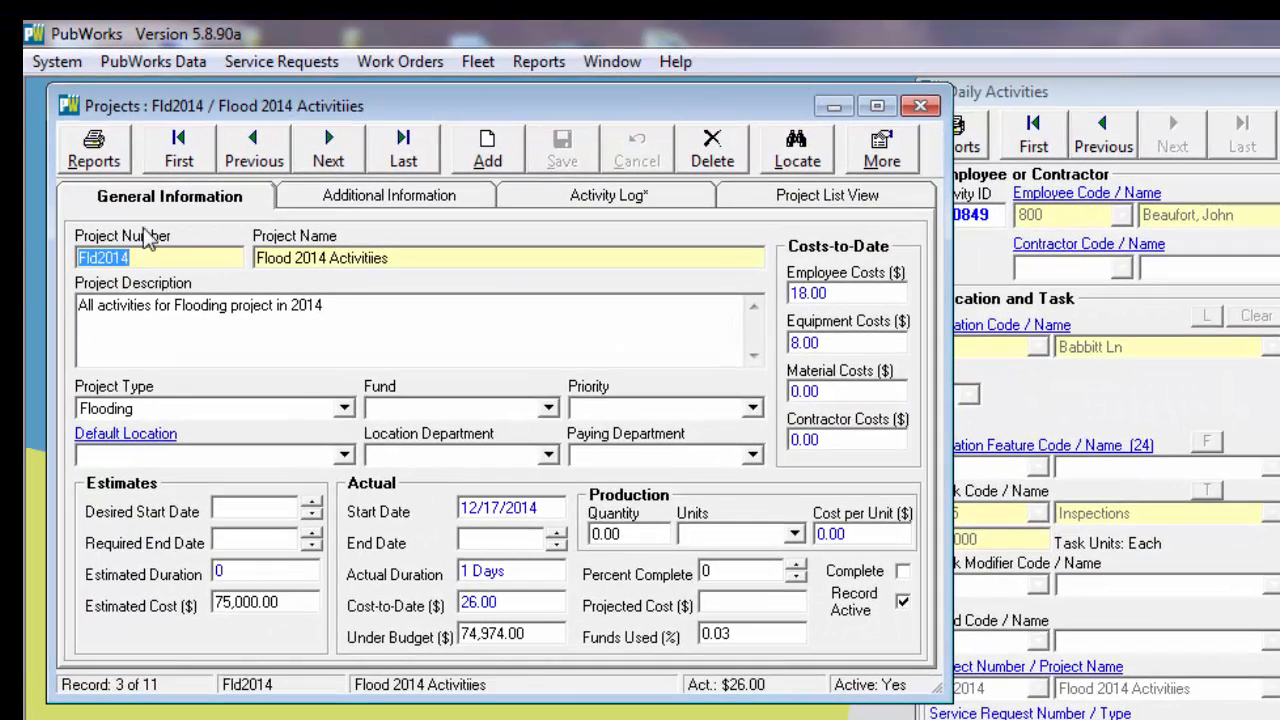
Step: Open the Projects Cost Reports window from the project record and close the project record behind it
click(93, 150)
mouse_move(100, 152)
click(205, 186)
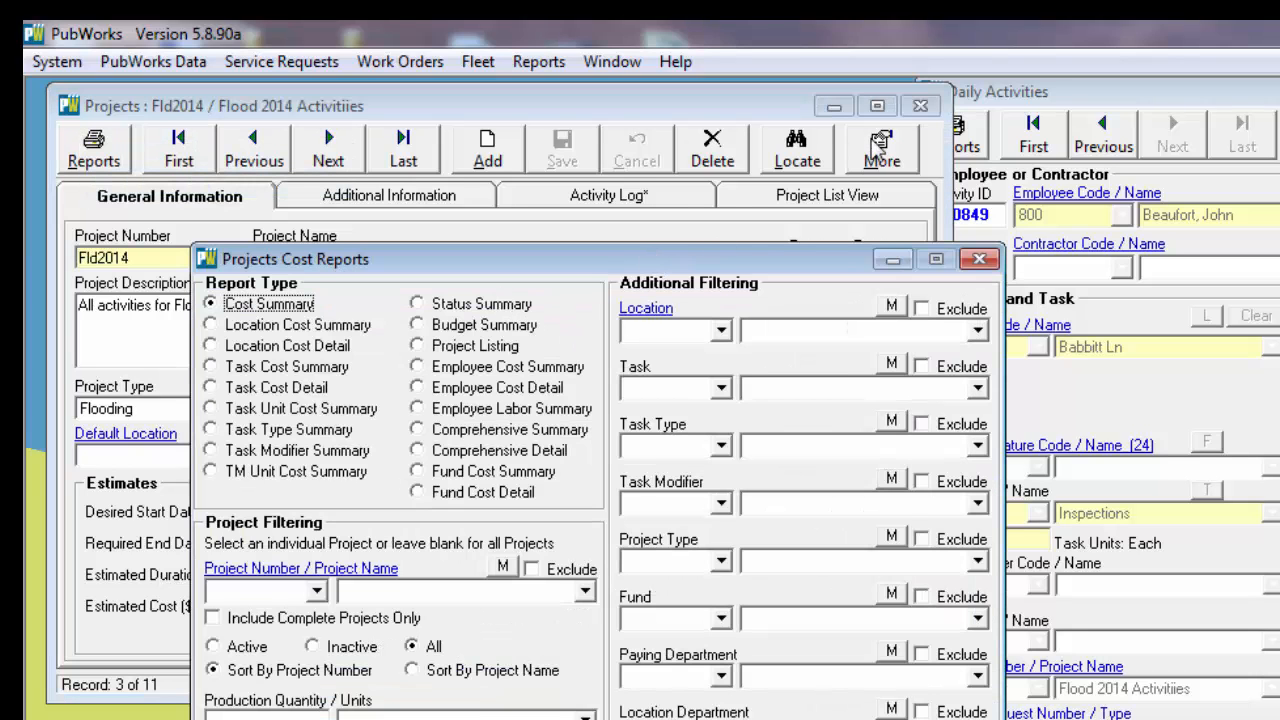
click(920, 106)
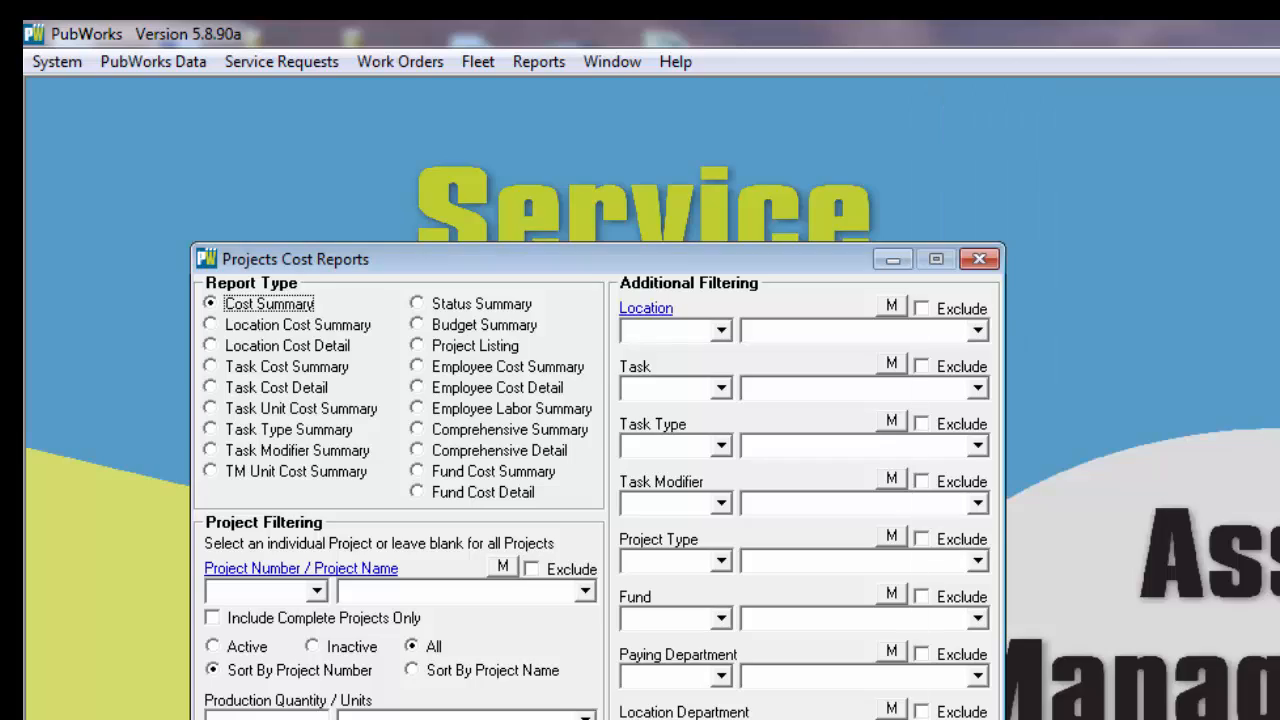
drag(553, 255, 362, 97)
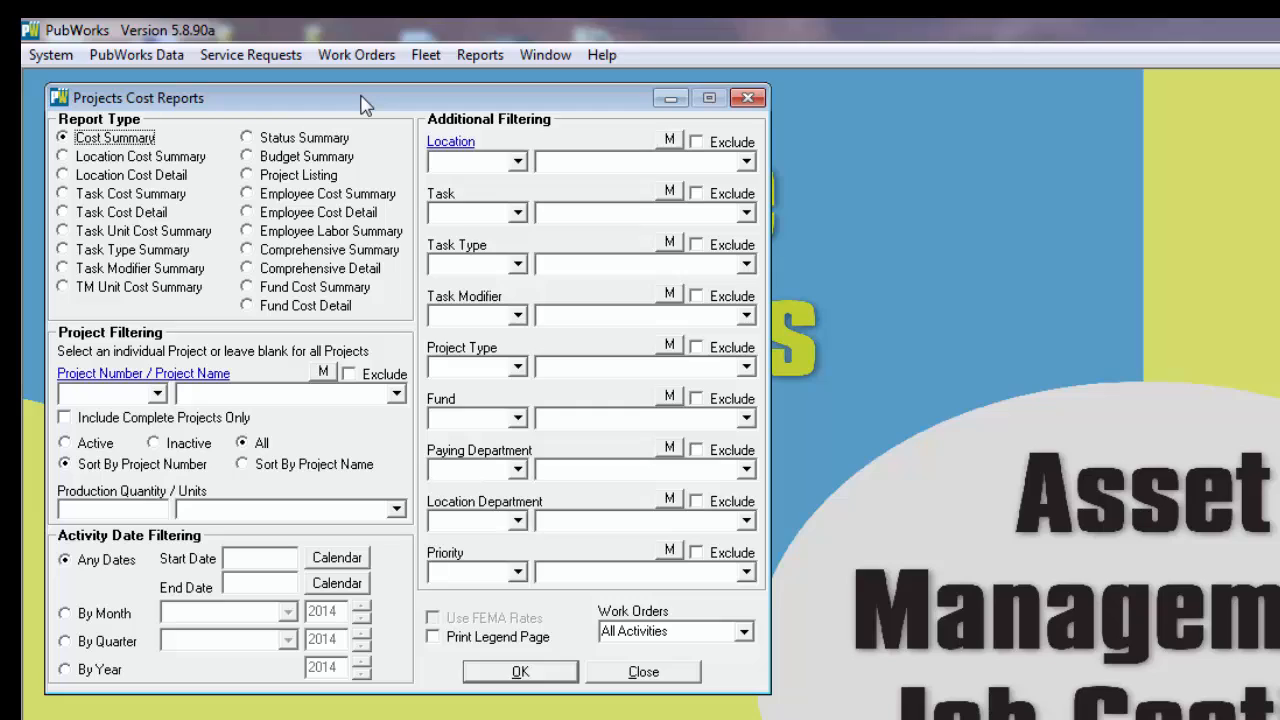
Step: Run a Comprehensive Summary cost report for project Fld2014 with FEMA rates off, and close the report window
click(272, 253)
click(270, 271)
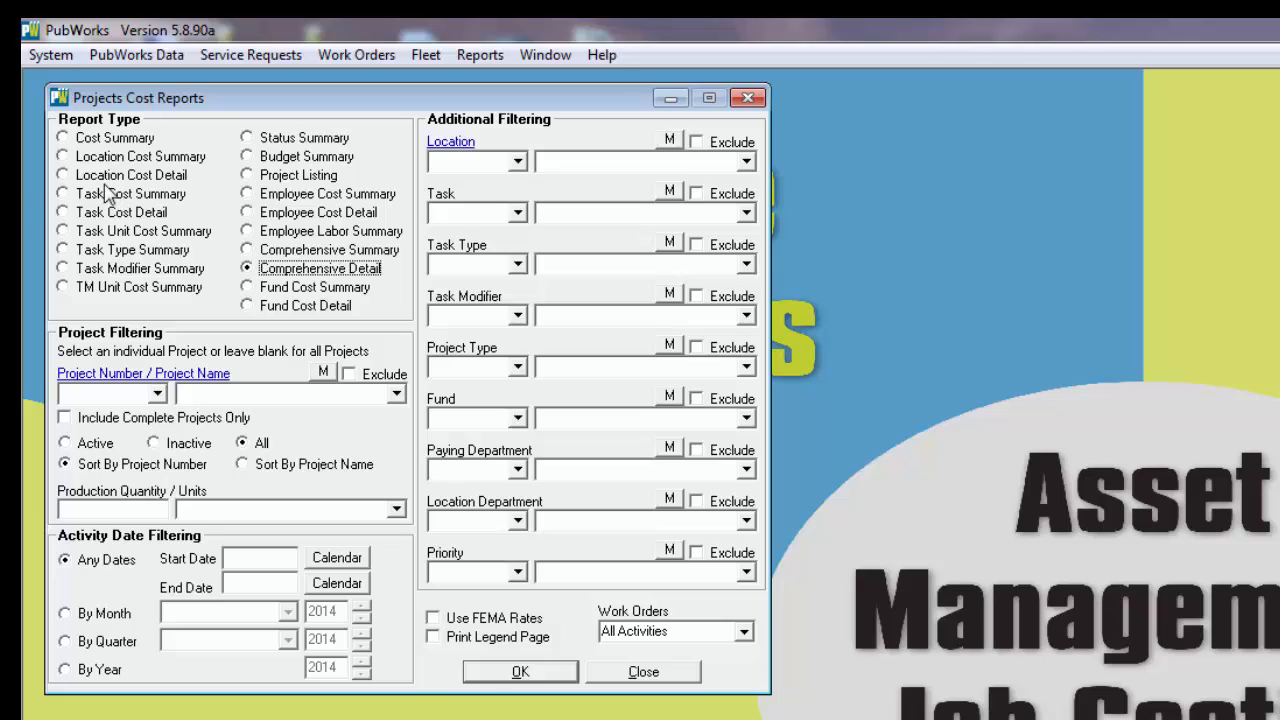
click(298, 251)
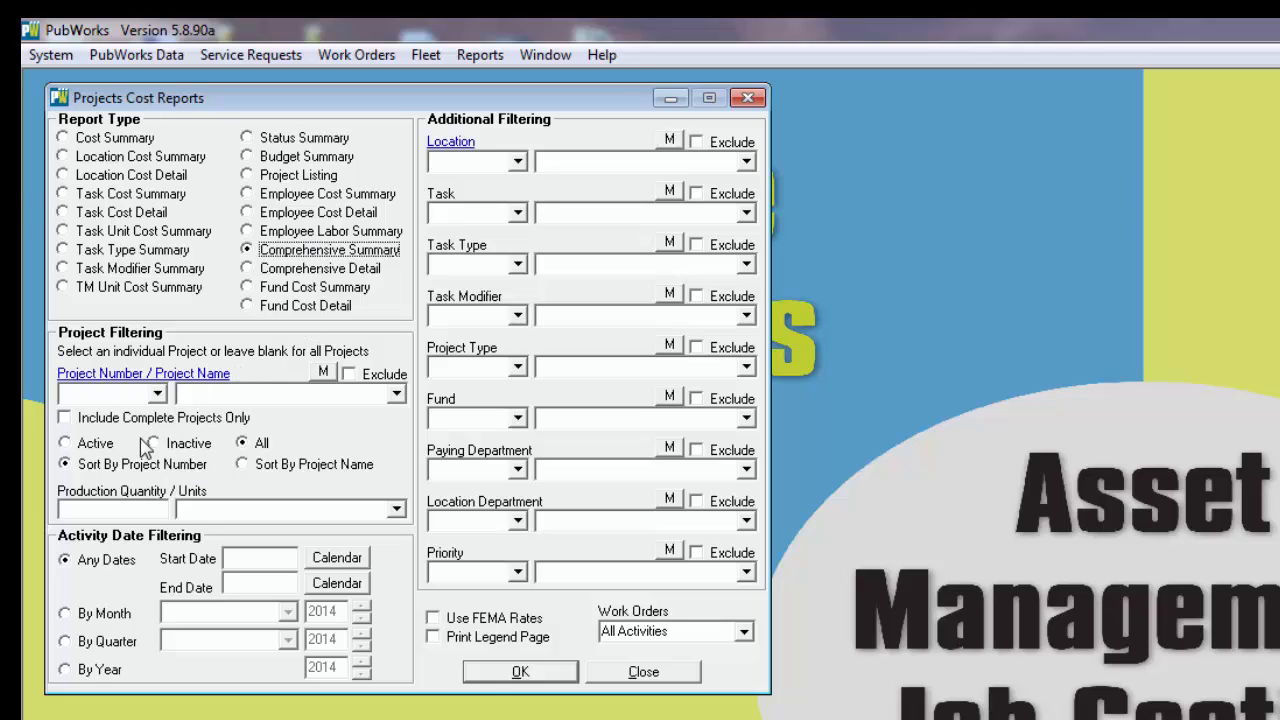
click(397, 395)
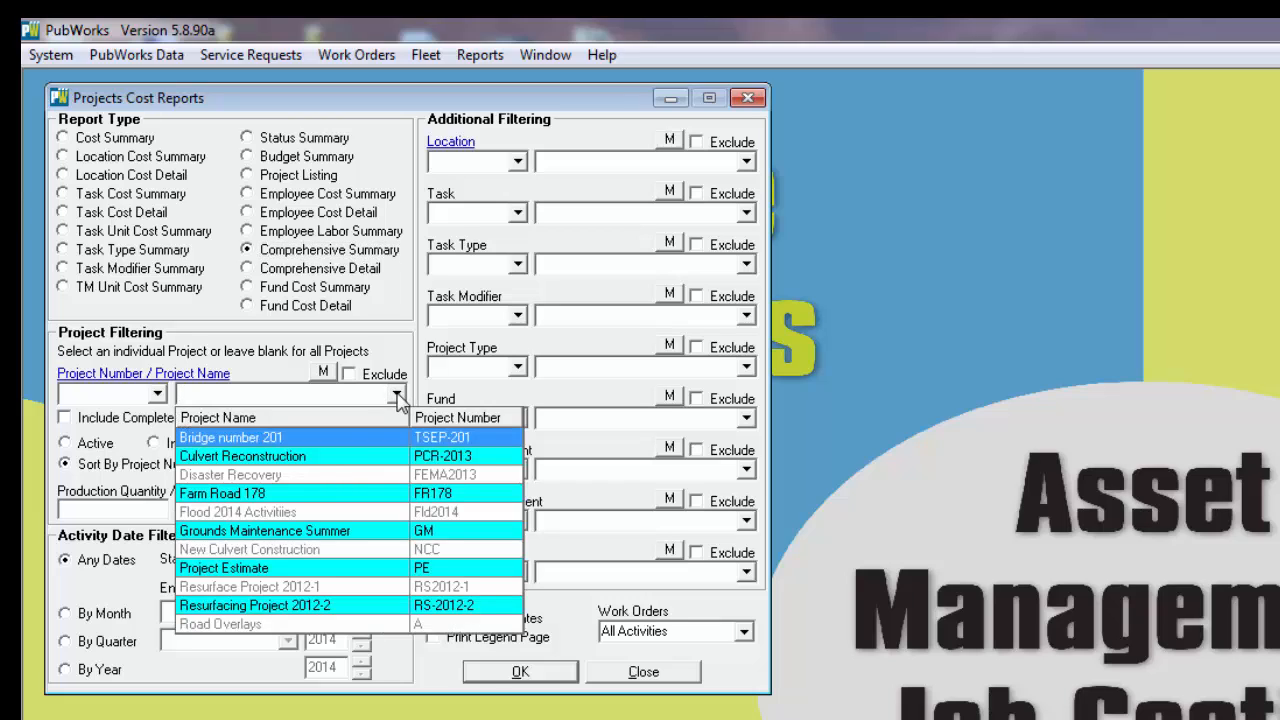
click(268, 516)
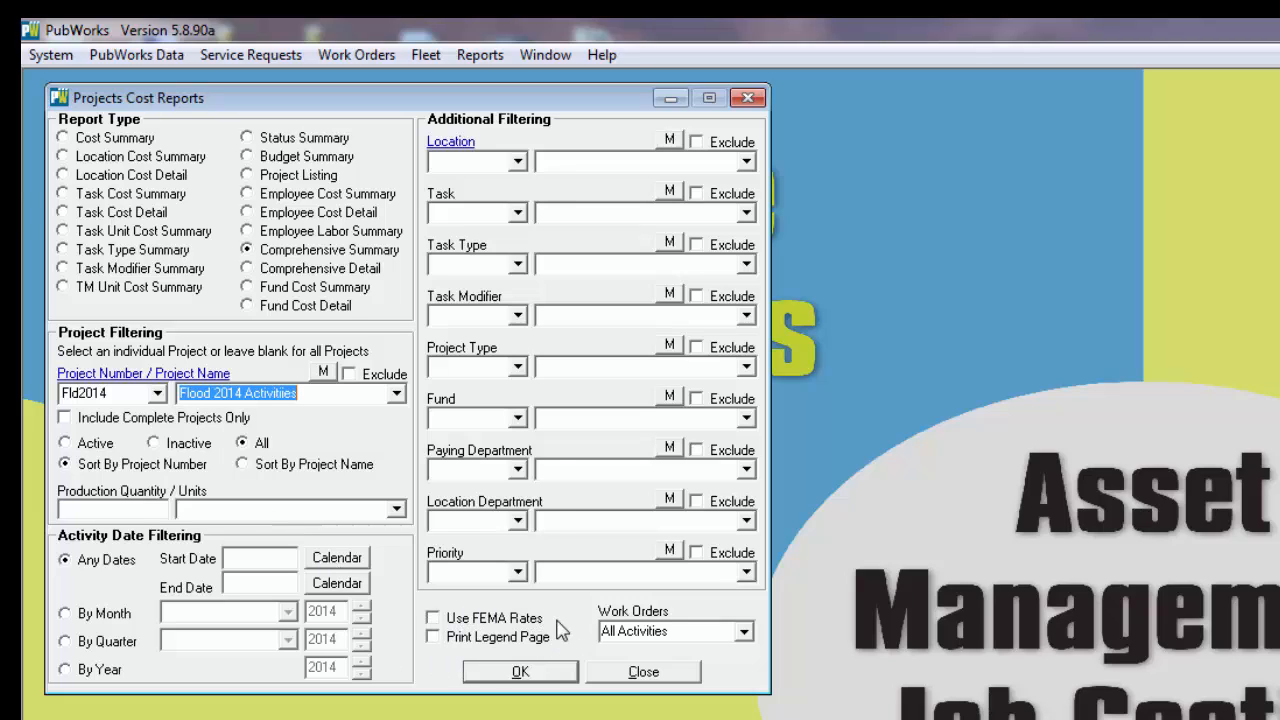
click(440, 619)
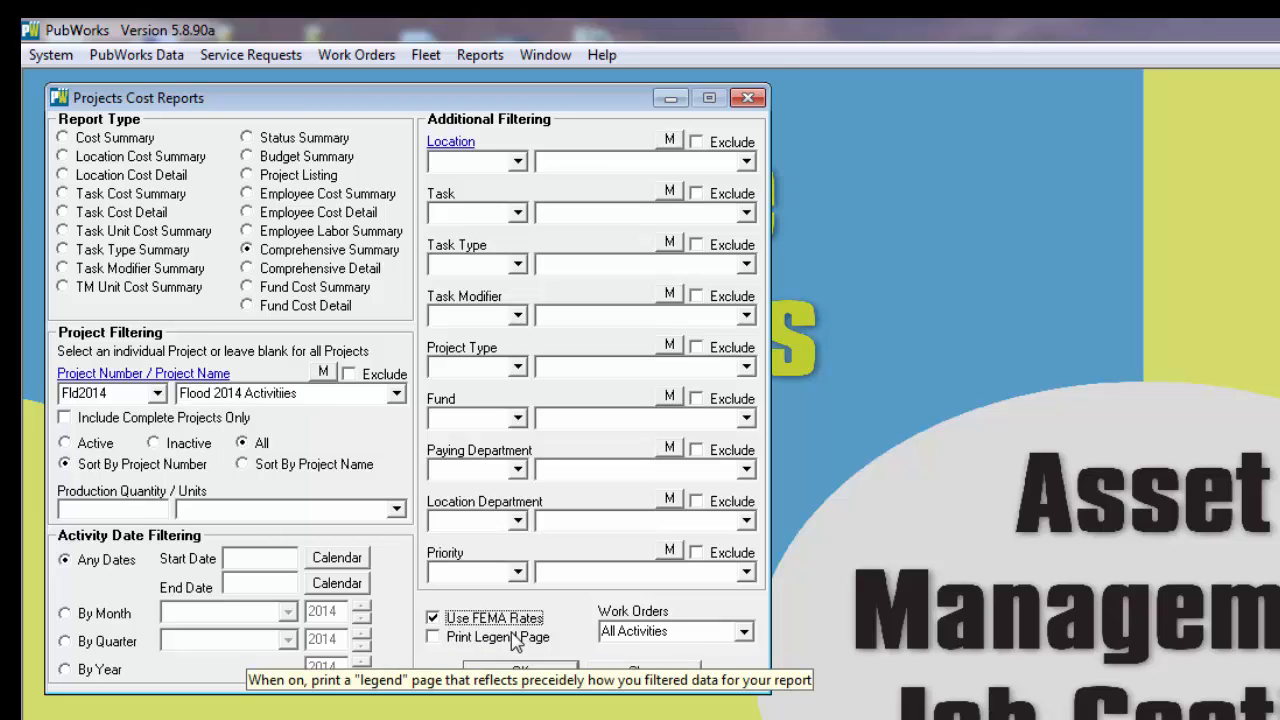
click(433, 619)
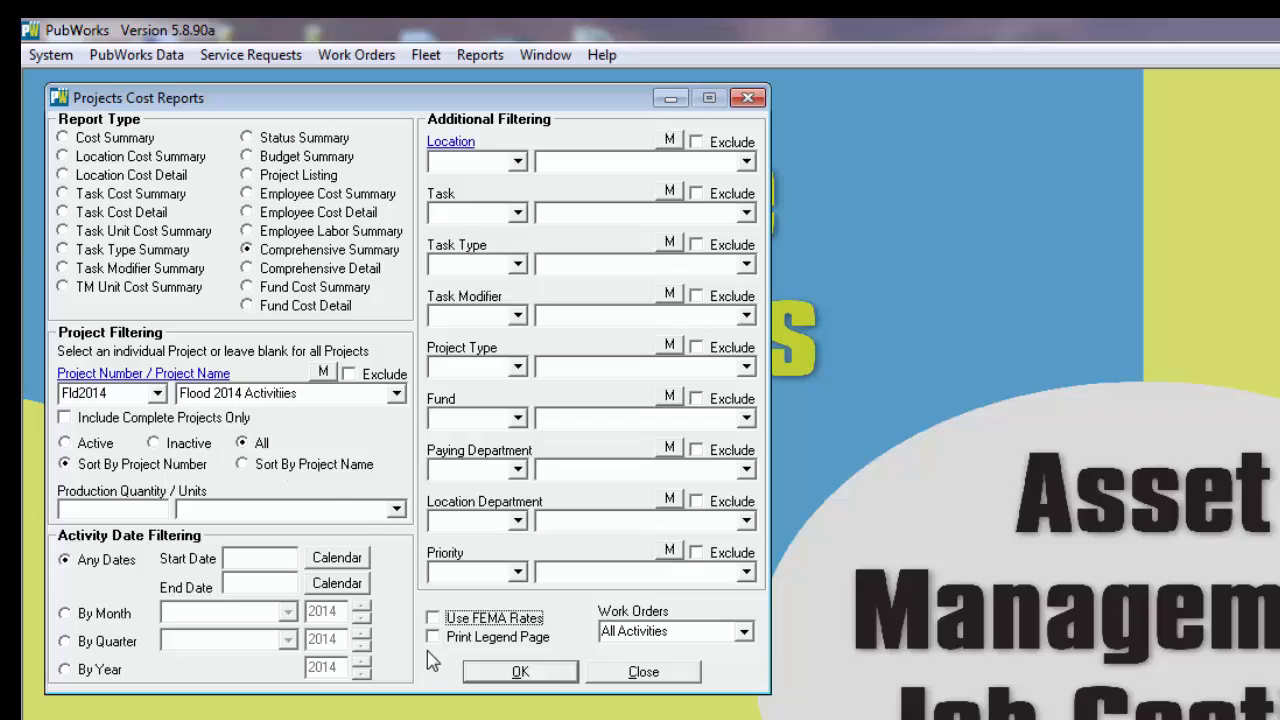
click(520, 671)
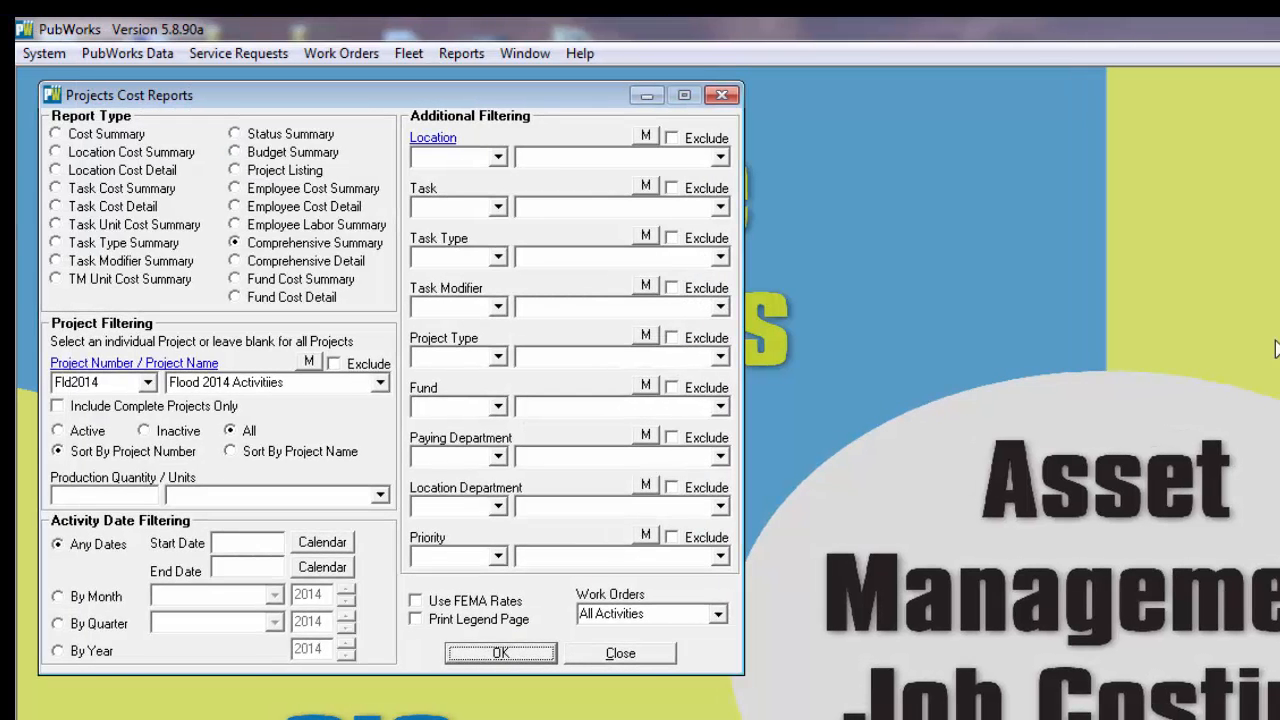
click(722, 96)
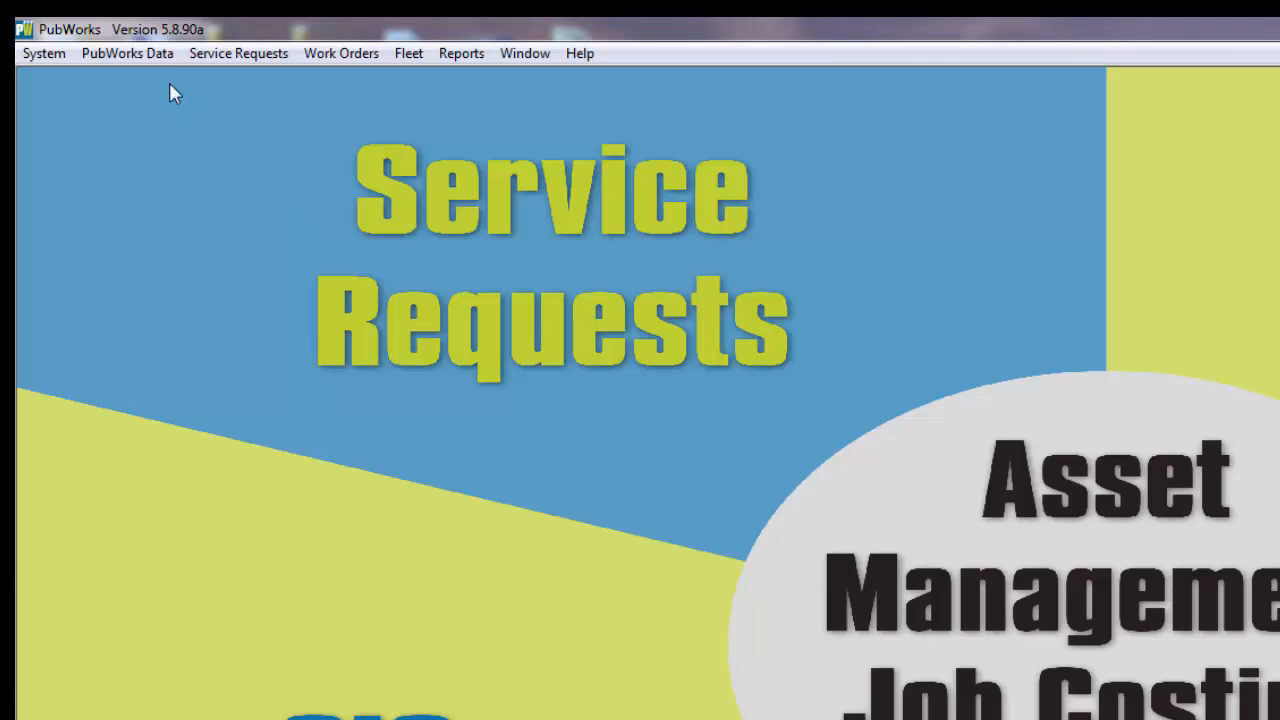
Step: Open Daily Activities, start a new activity record and assign it to the fourth employee in the name list
click(130, 53)
click(149, 80)
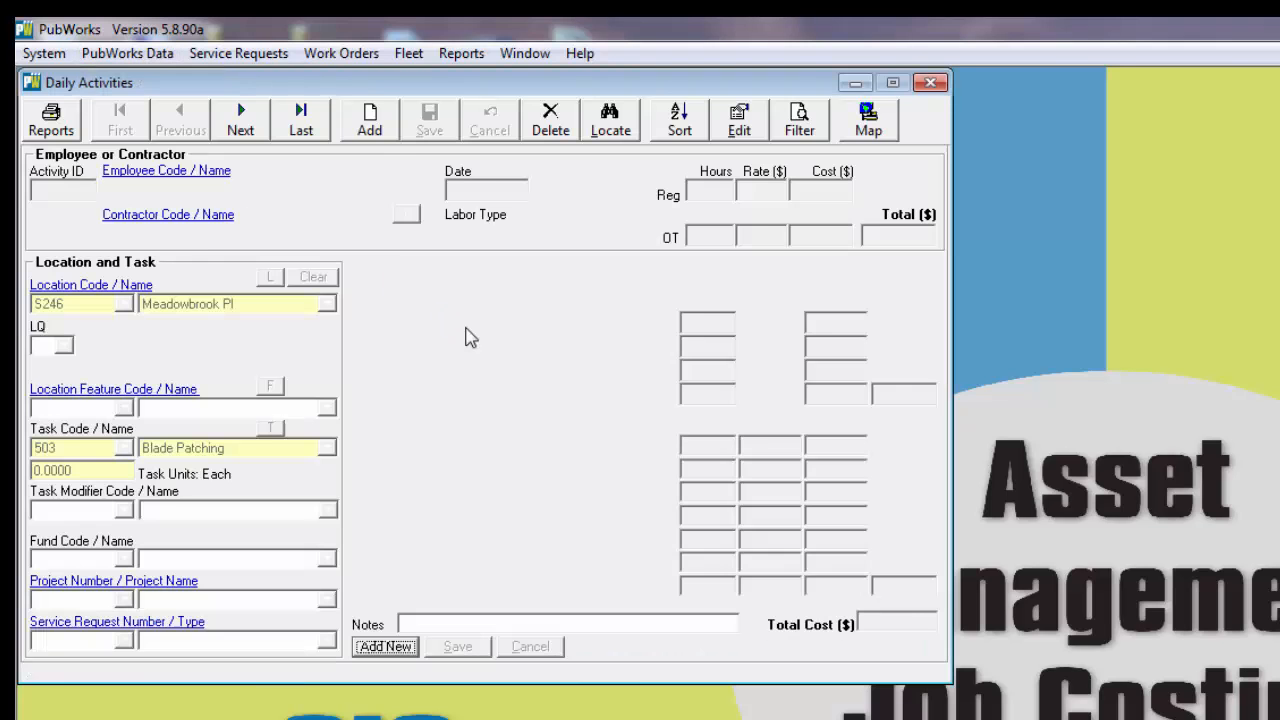
click(369, 120)
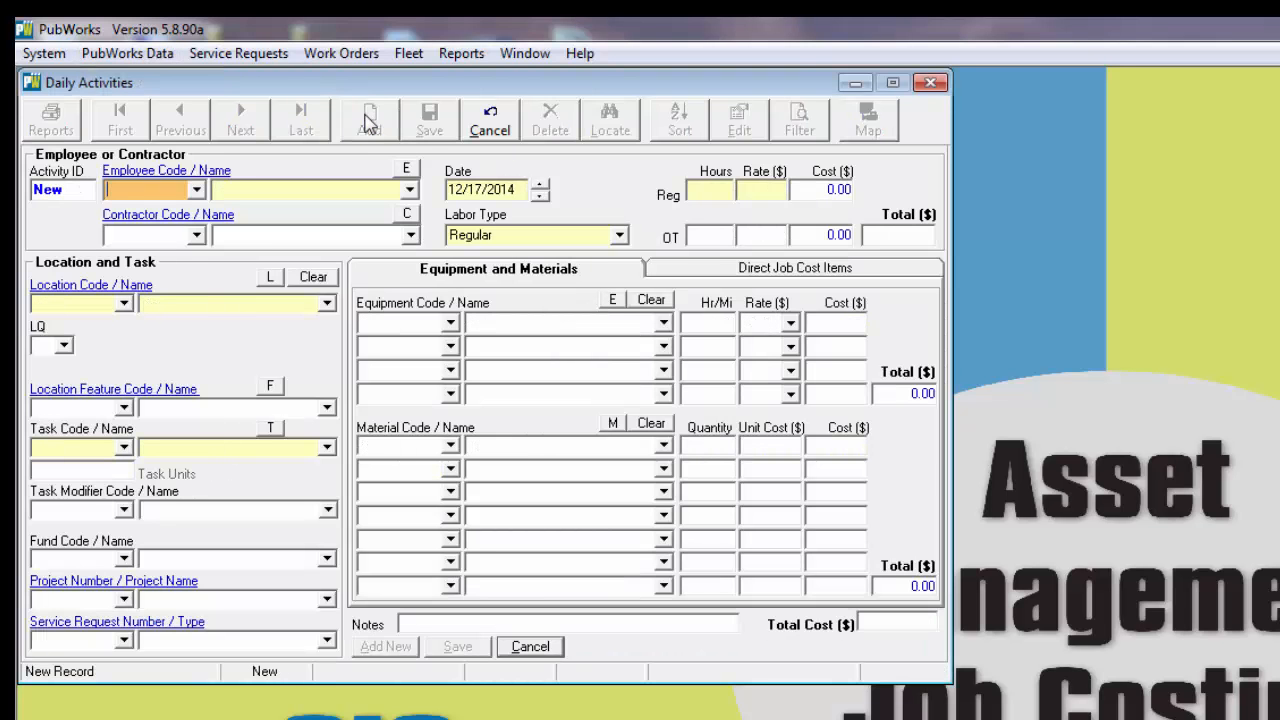
click(410, 190)
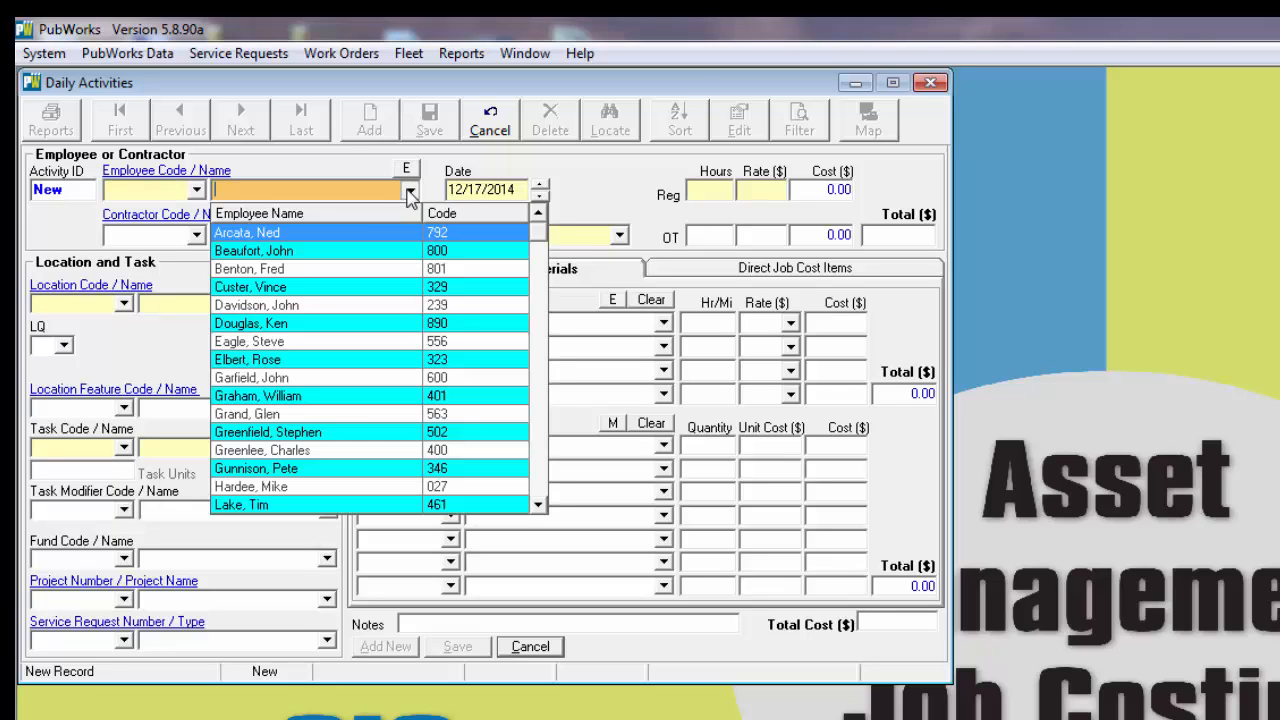
click(280, 286)
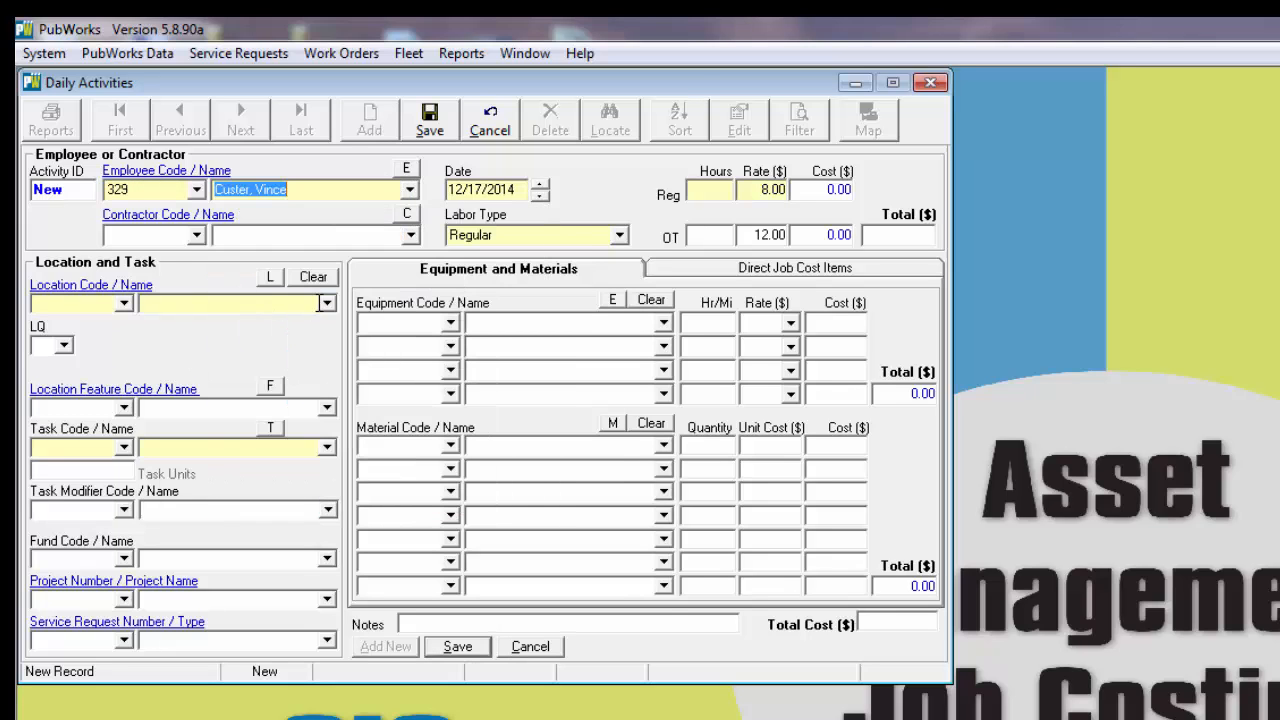
Step: Set the activity's location to Balfour Ln and its task to Inspections with 1 task unit
click(326, 304)
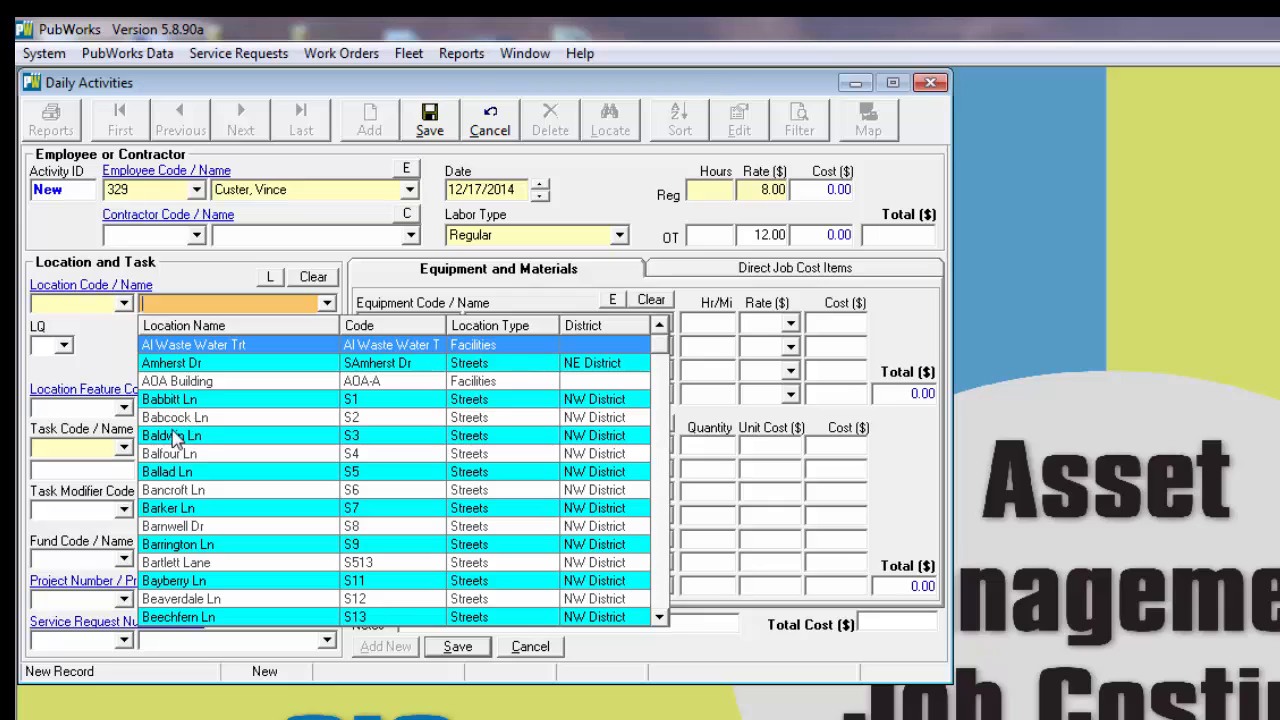
click(175, 453)
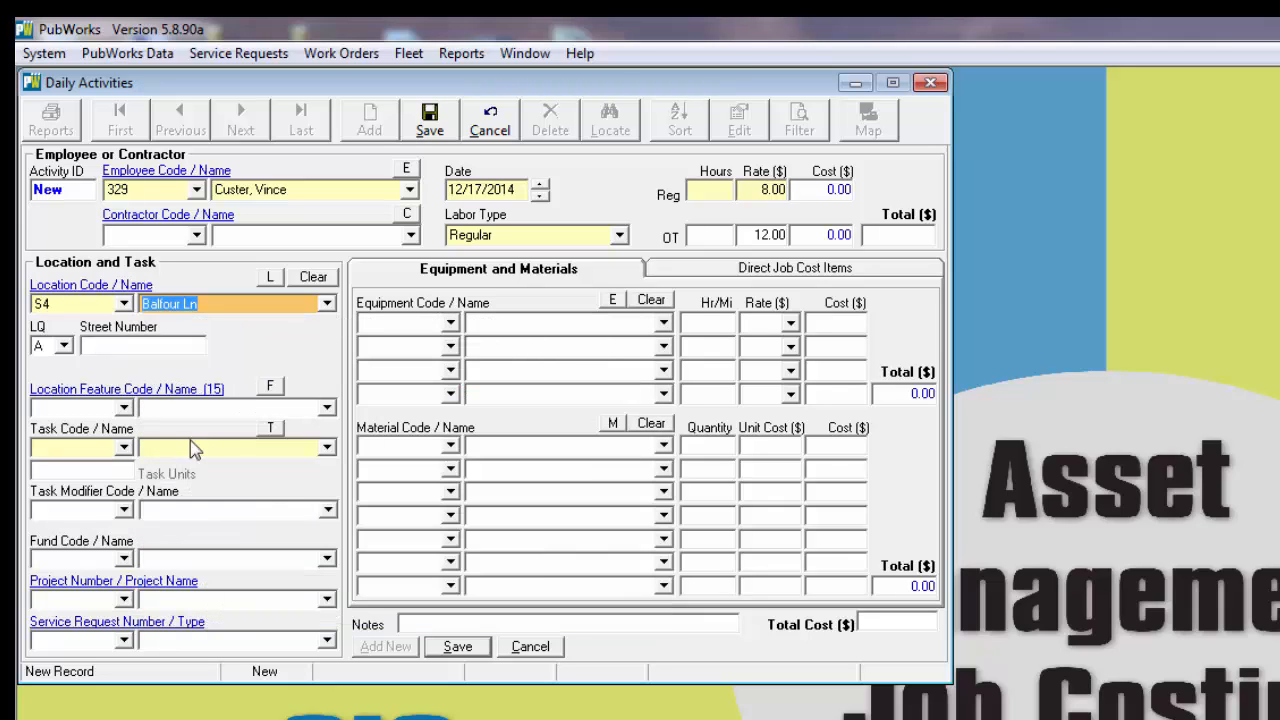
click(327, 447)
scroll(245, 578, down, 15)
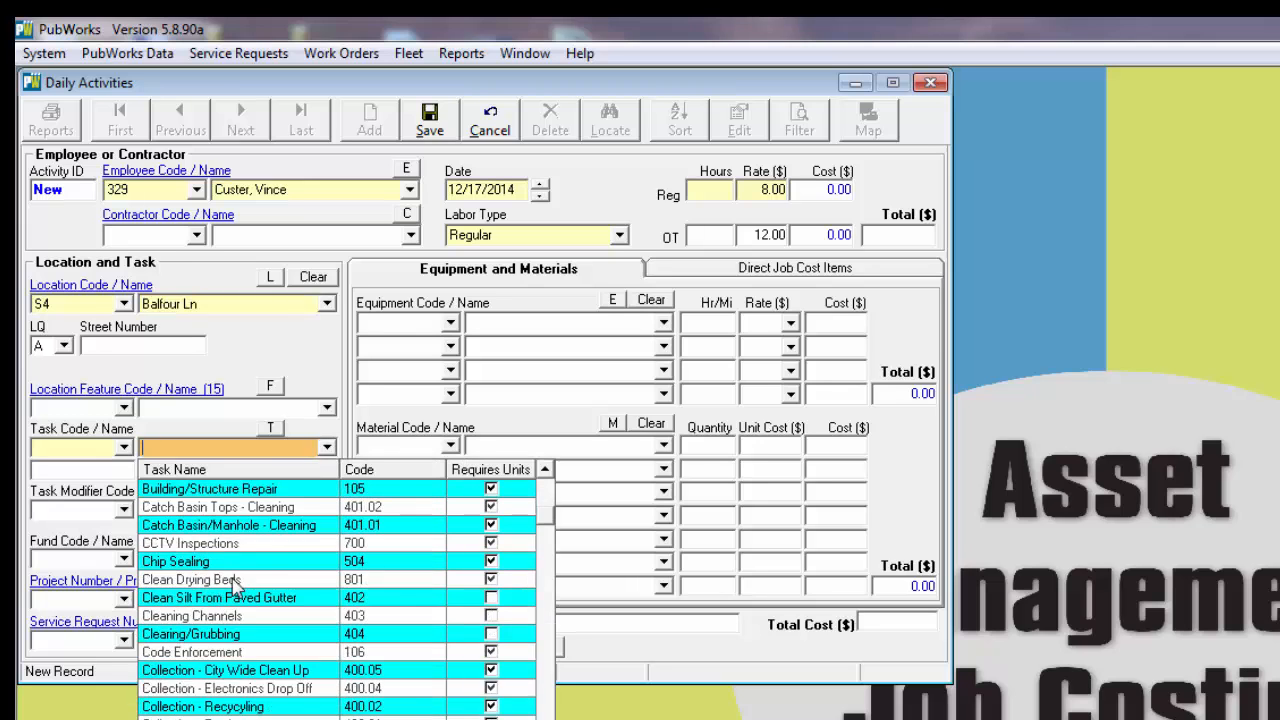
scroll(252, 596, down, 5)
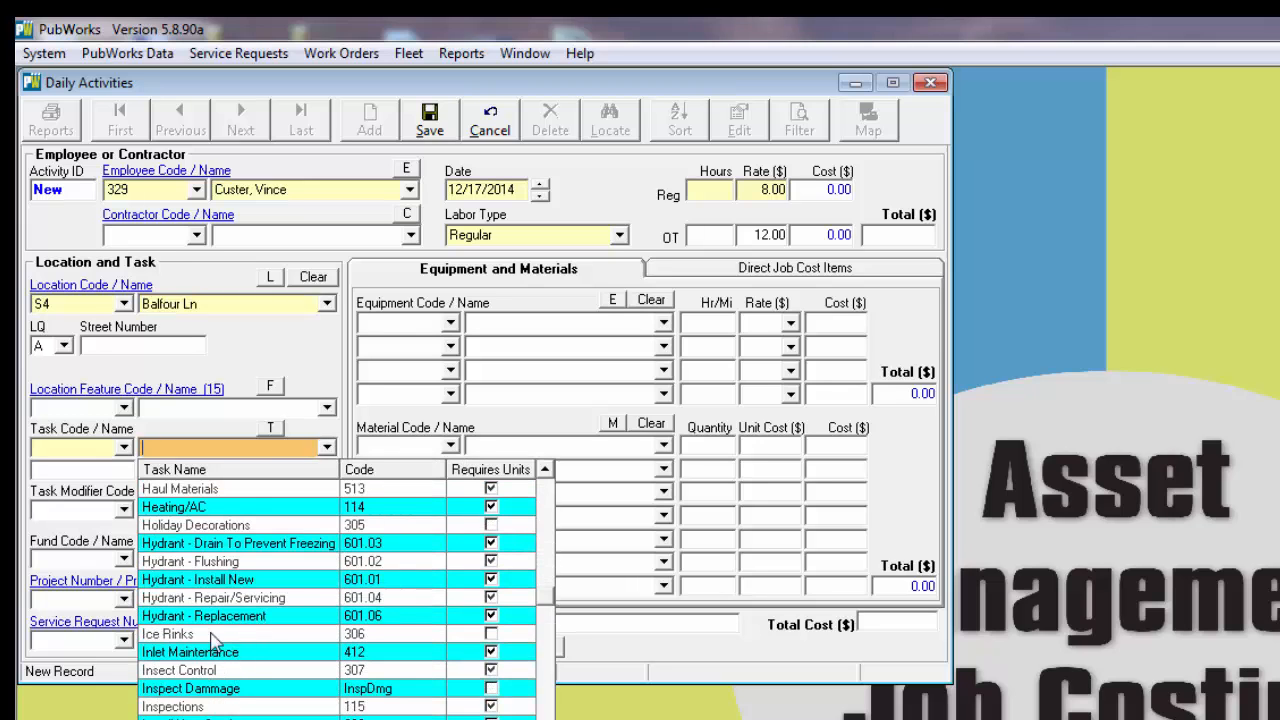
click(180, 706)
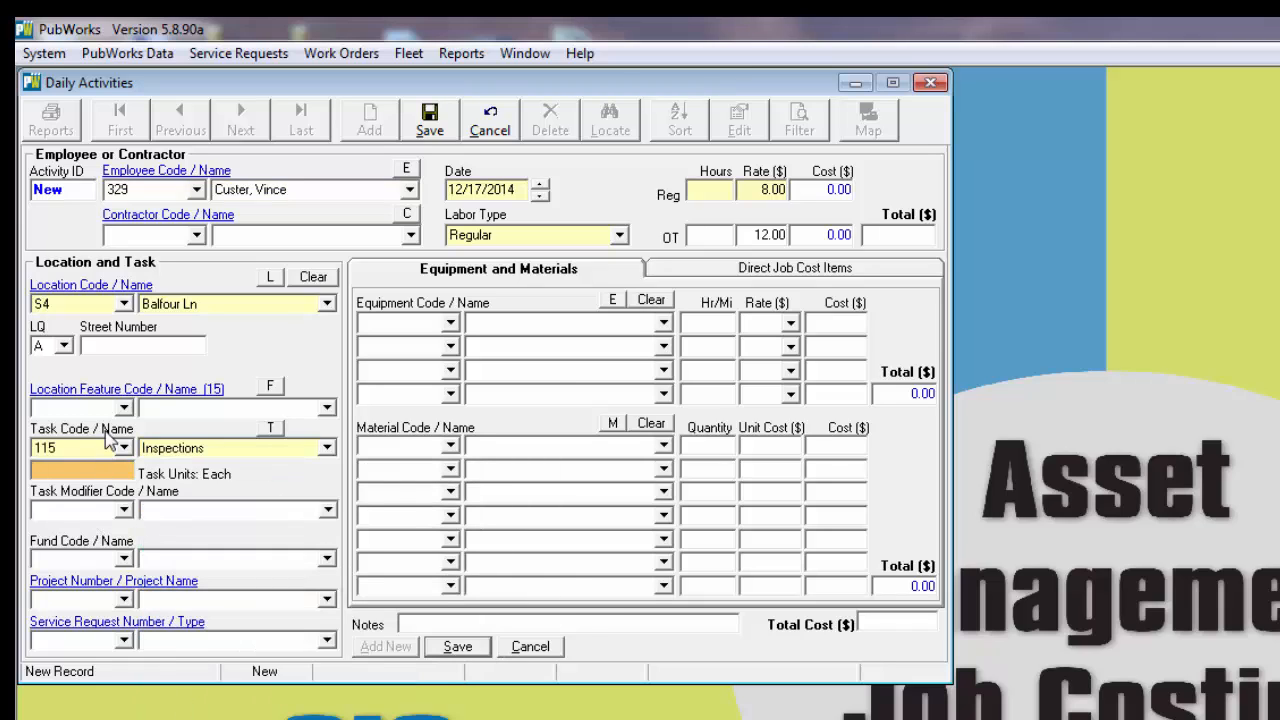
Step: Add the Chevrolet 1500 1092 as equipment for 1 hour and set the employee's regular hours to 1
click(663, 323)
scroll(552, 540, down, 6)
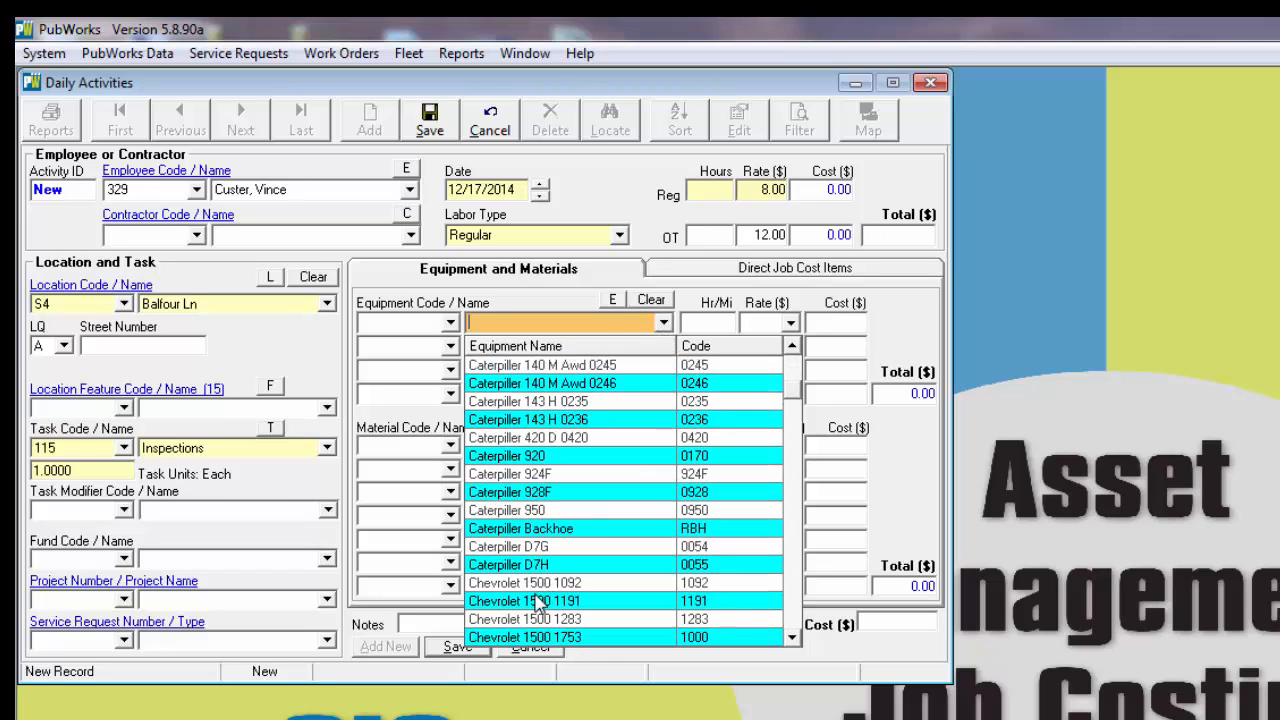
click(489, 586)
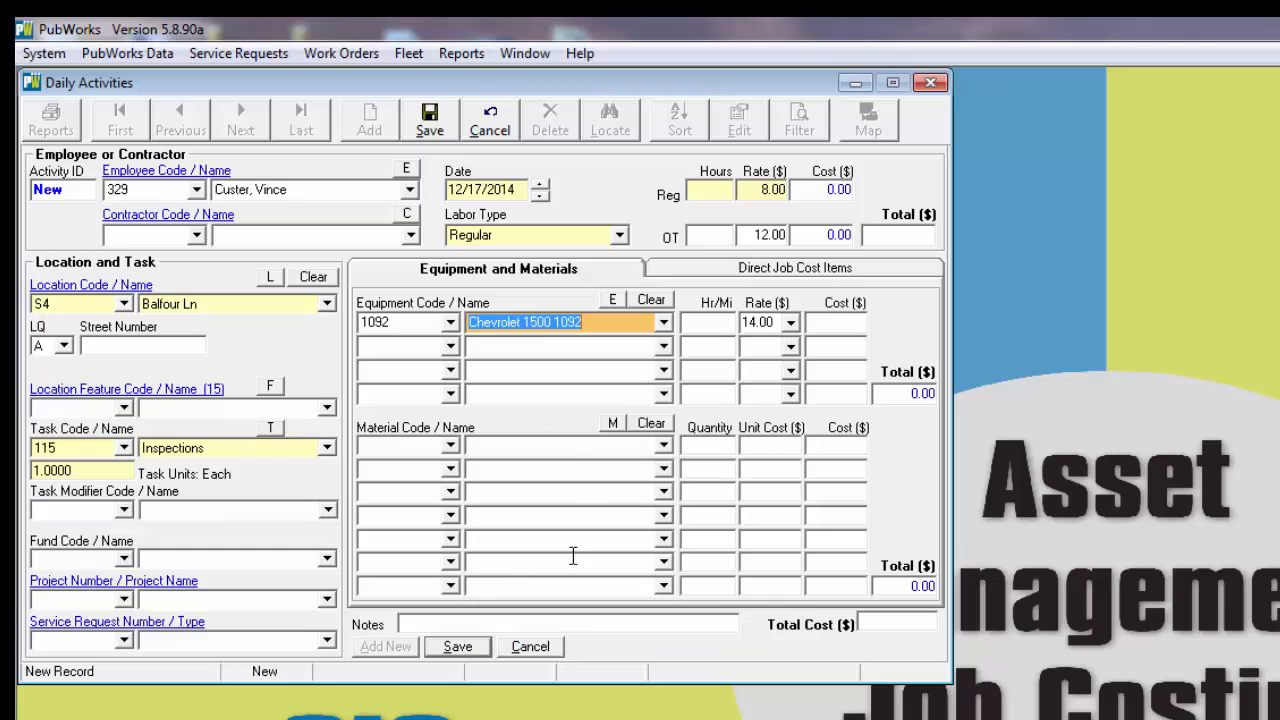
click(714, 322)
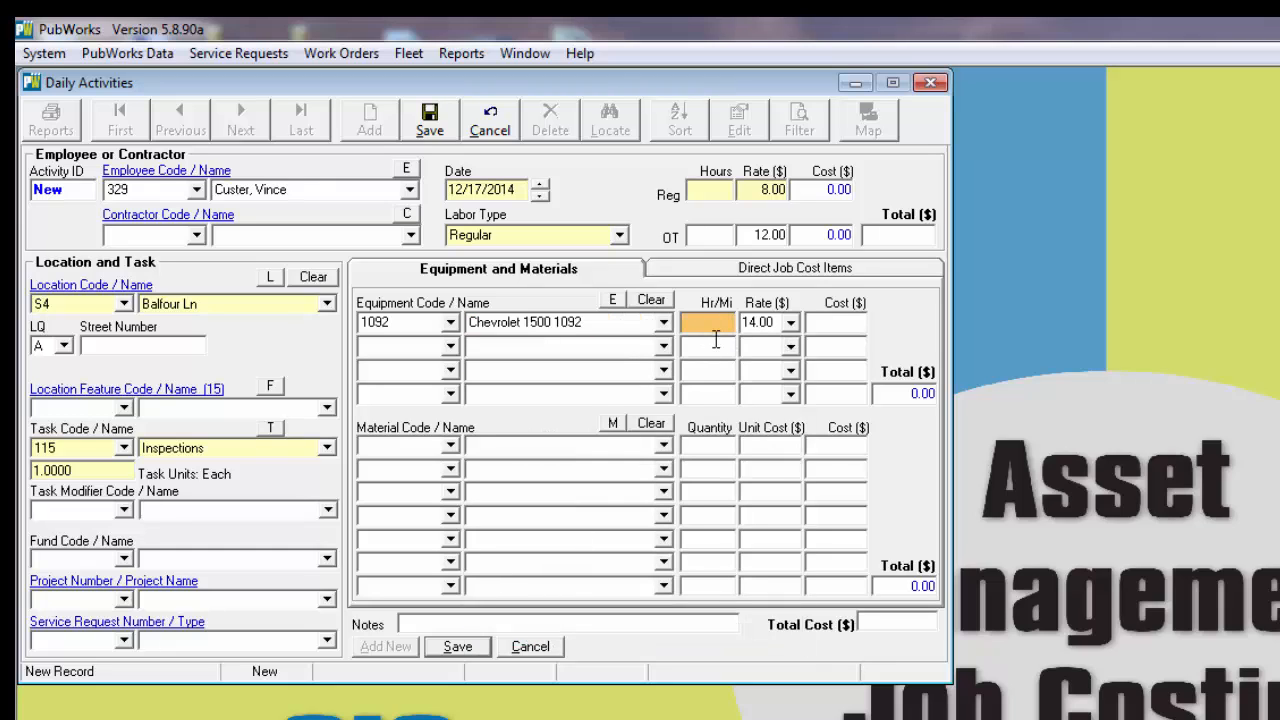
text(1)
click(714, 189)
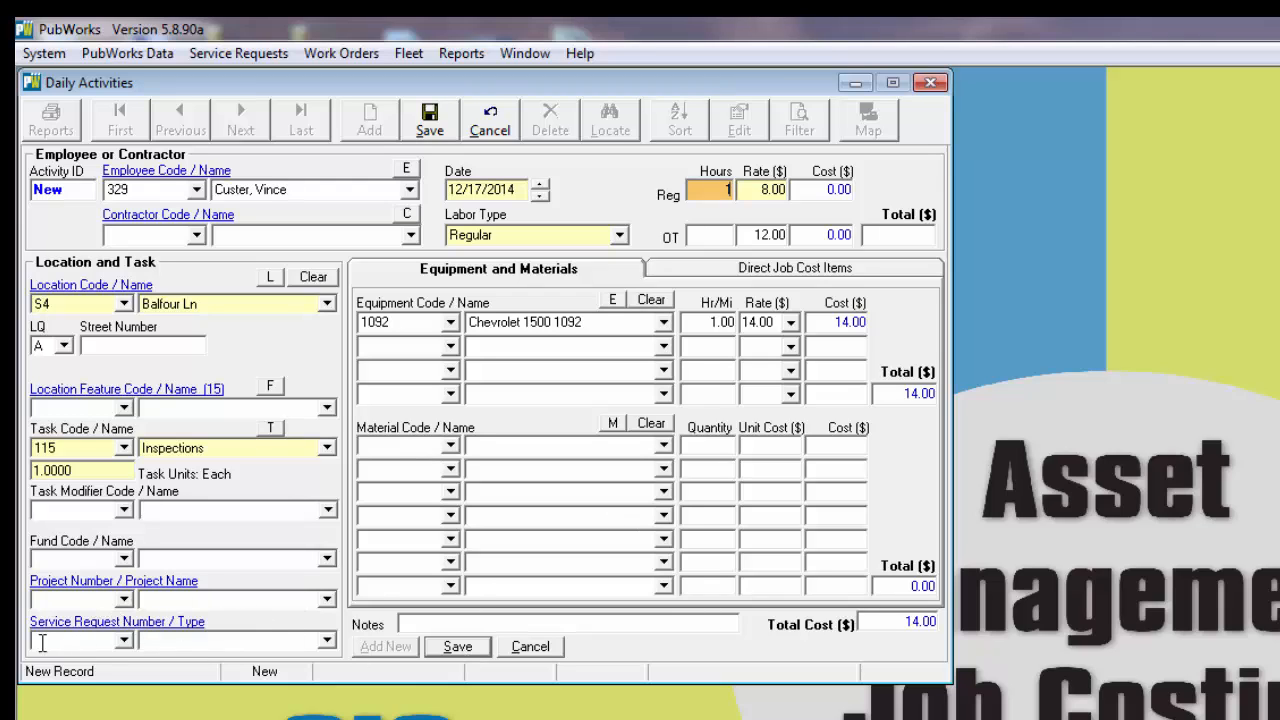
Step: Assign the activity to project Fld2014, save the record and close Daily Activities
click(123, 599)
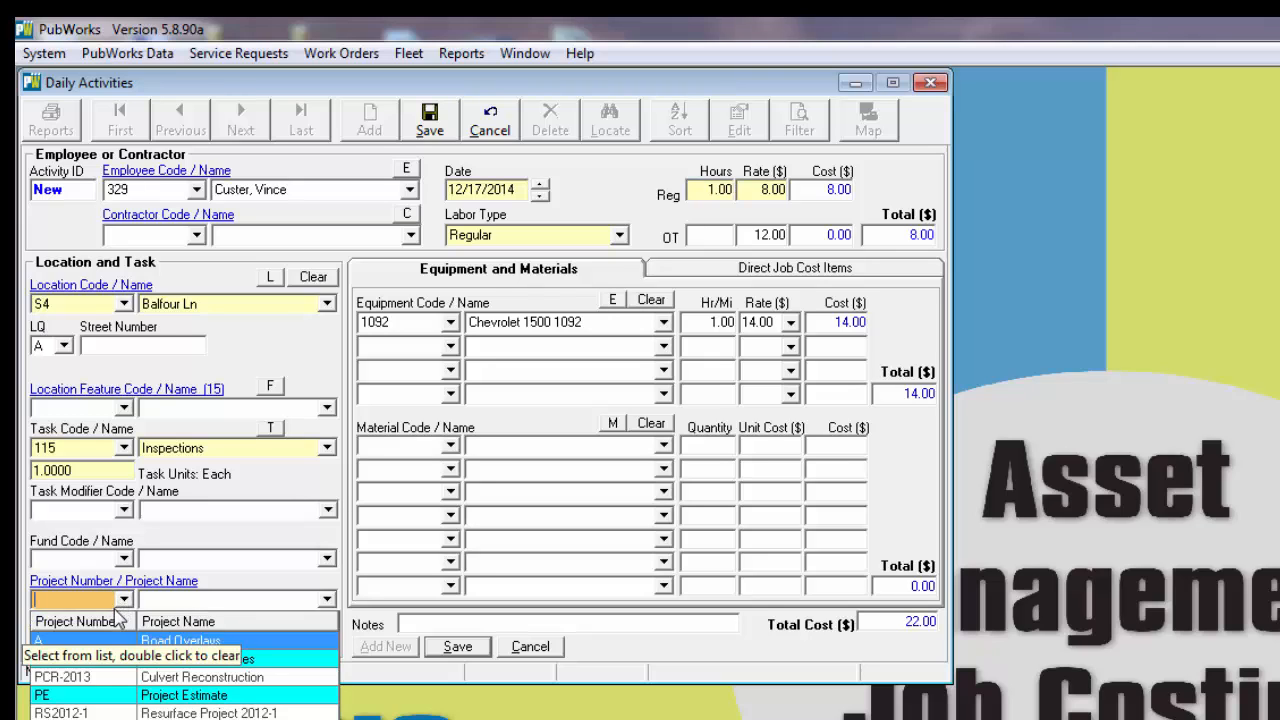
click(92, 659)
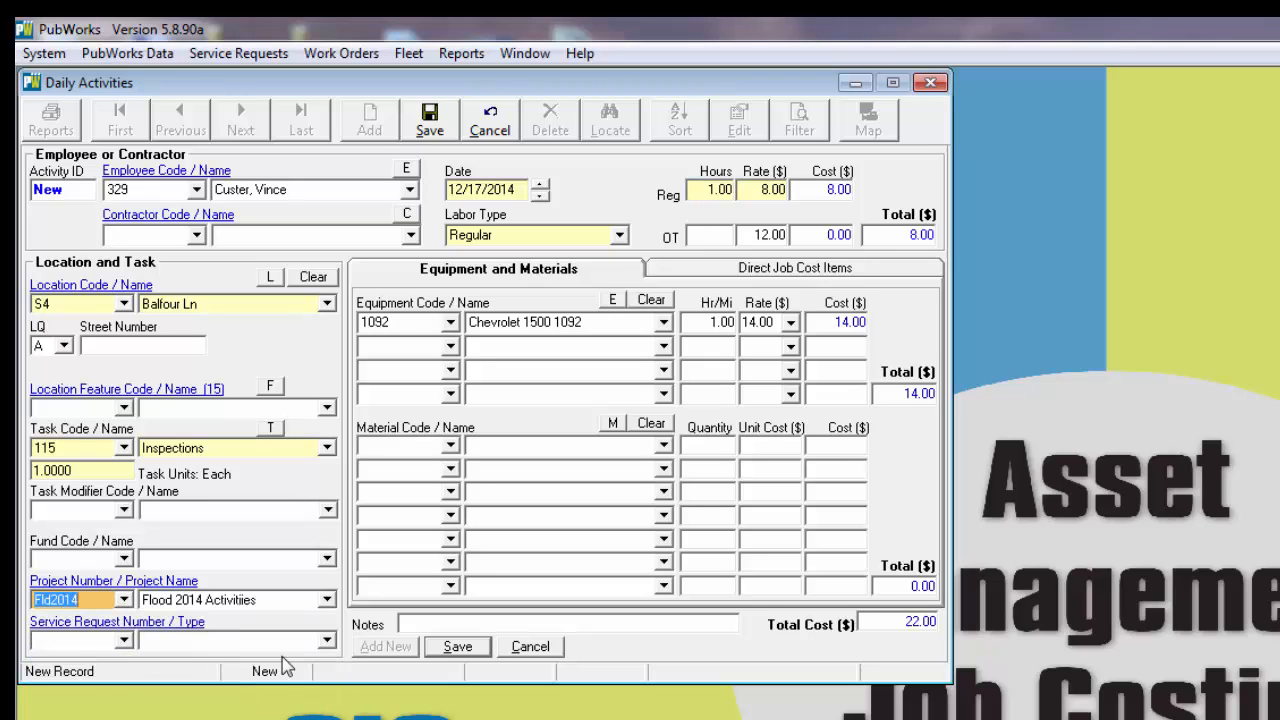
click(458, 646)
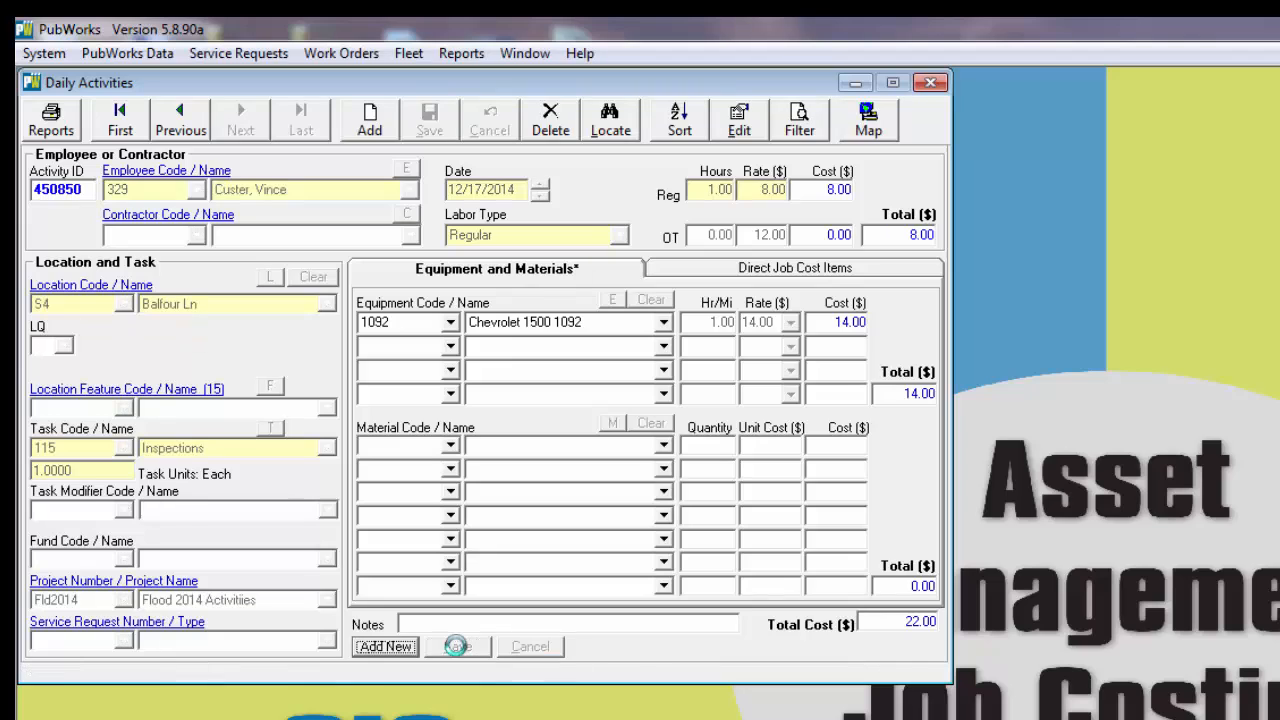
click(930, 82)
Step: Open Projects, bring up the Fld2014 record from the project list and reposition its window to check the costs to date
click(148, 60)
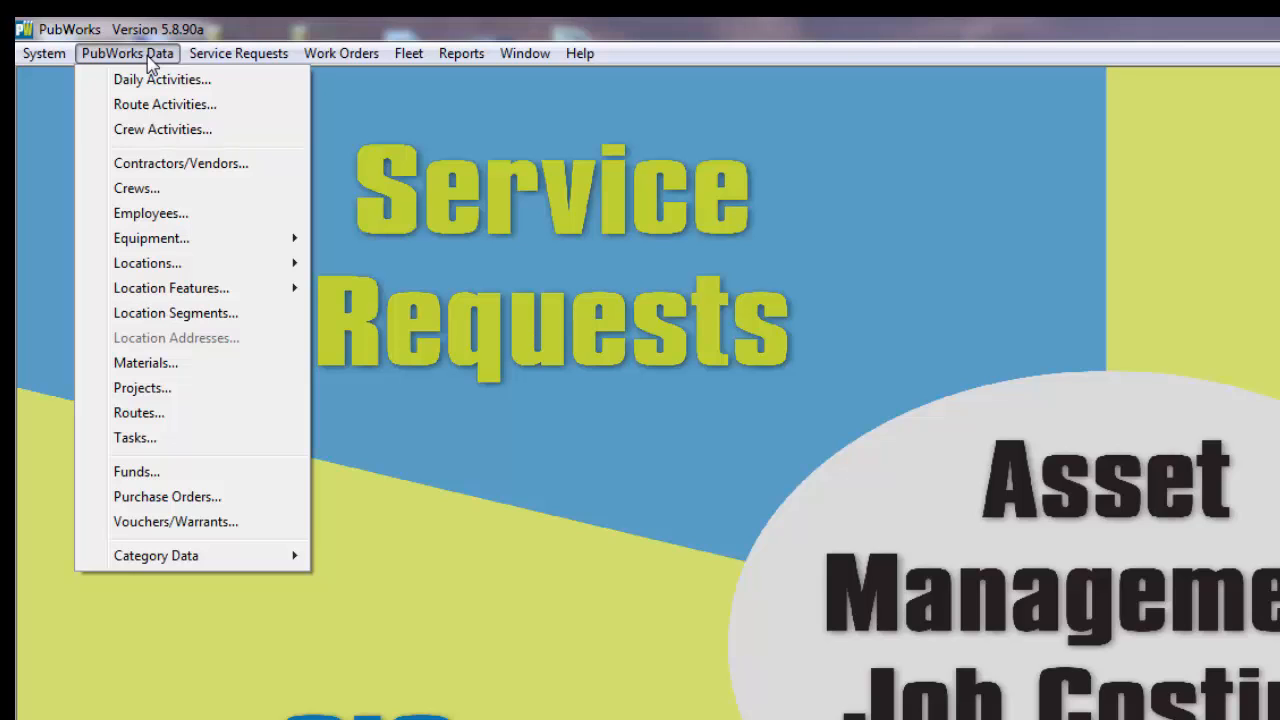
click(140, 390)
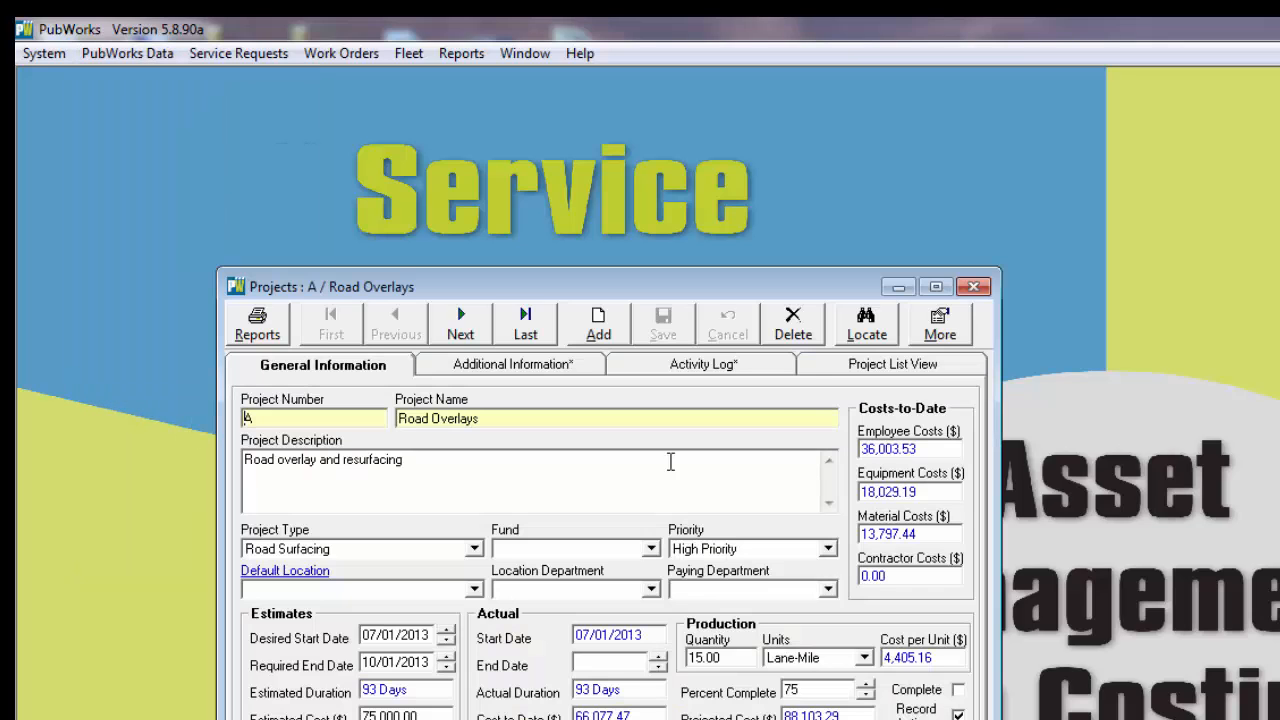
click(928, 365)
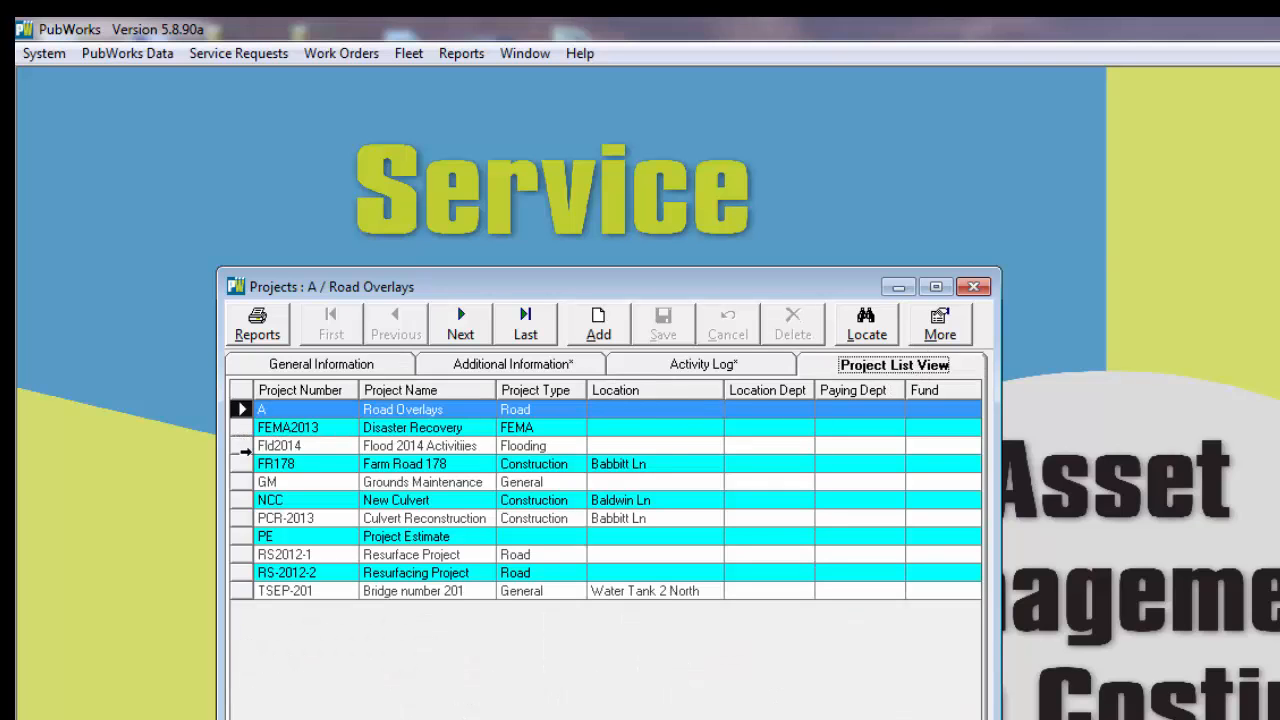
double_click(244, 451)
drag(491, 287, 404, 183)
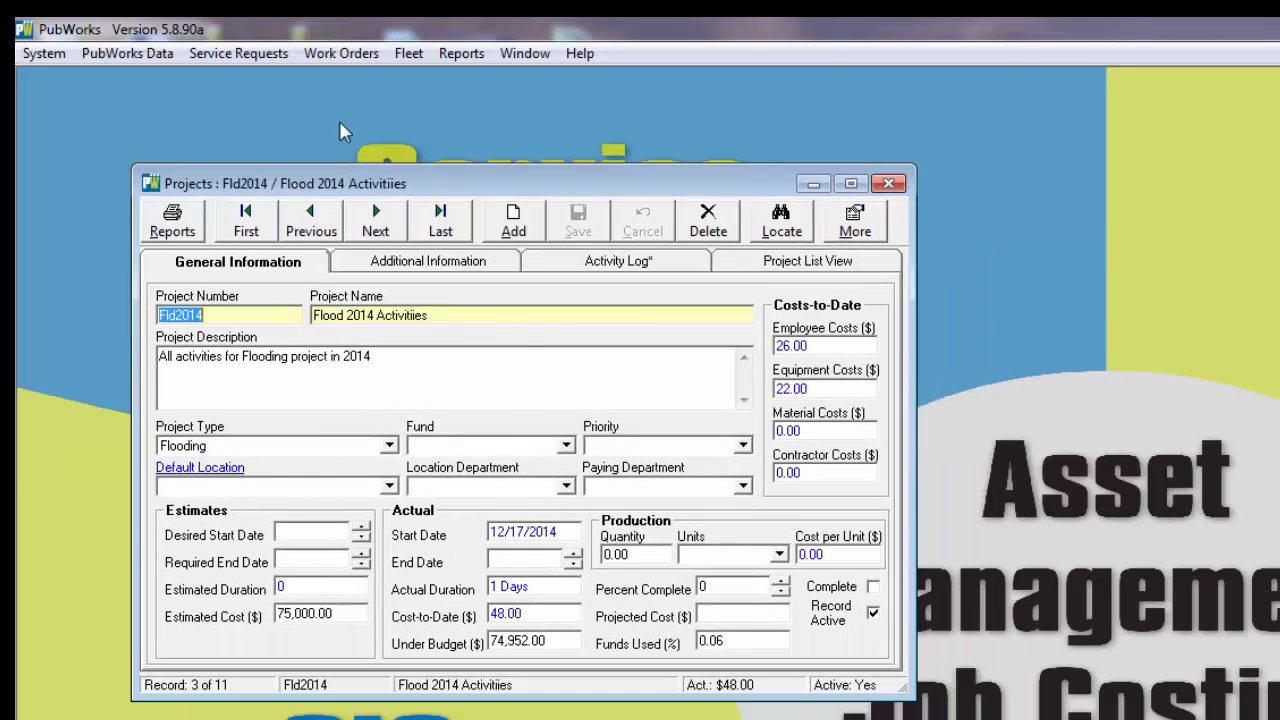
drag(339, 120, 300, 93)
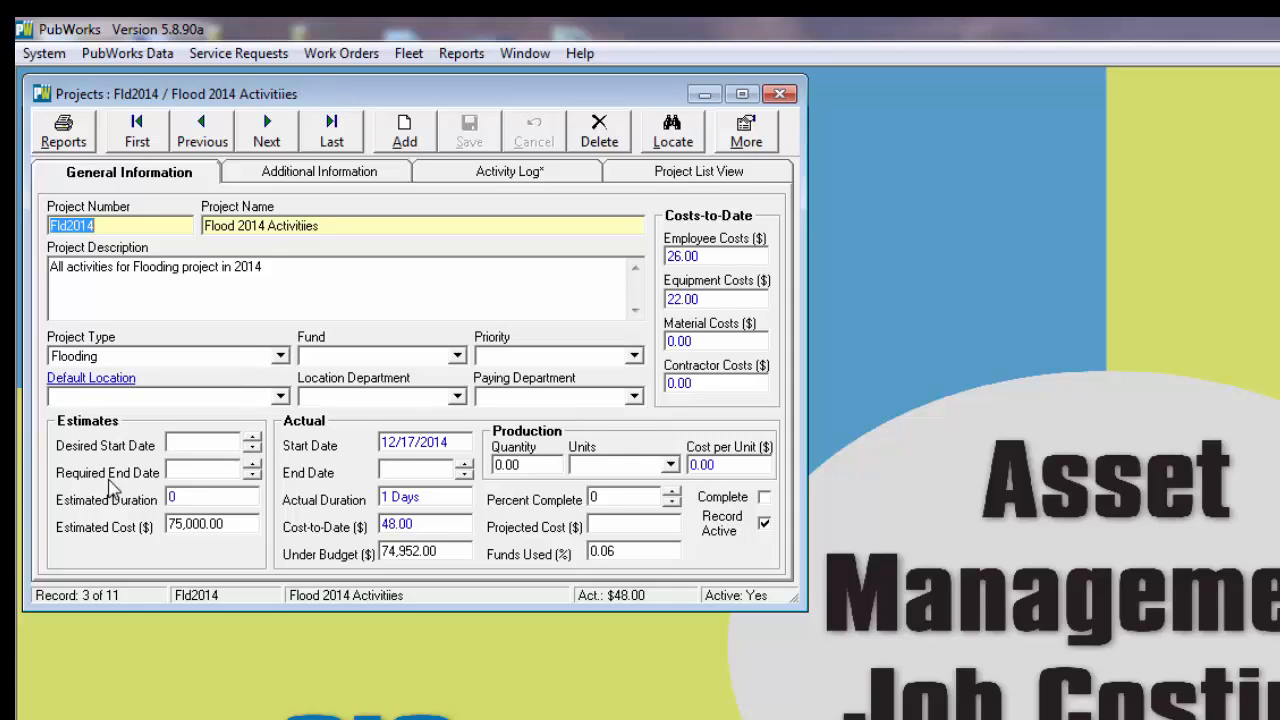